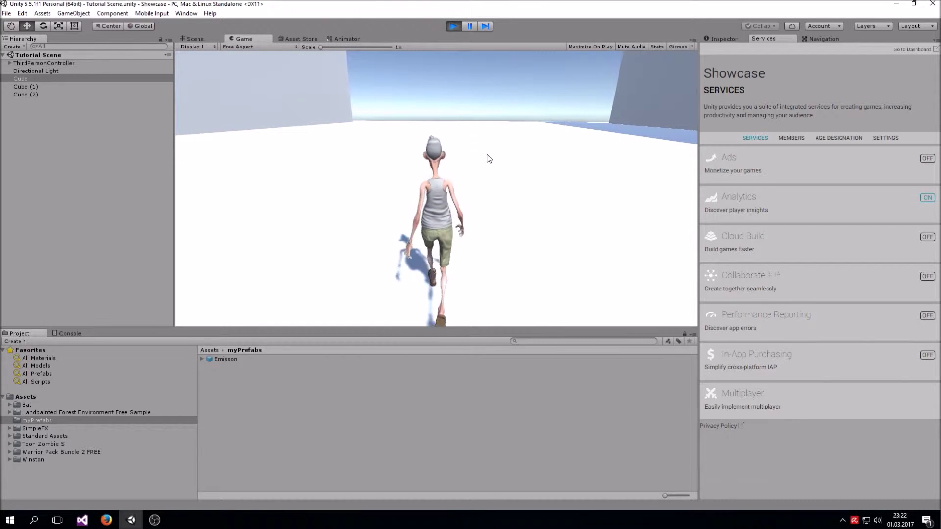
Playtest the game by firing smoke emissions and moving the character, and check the child objects of ThirdPersonController.
click(489, 158)
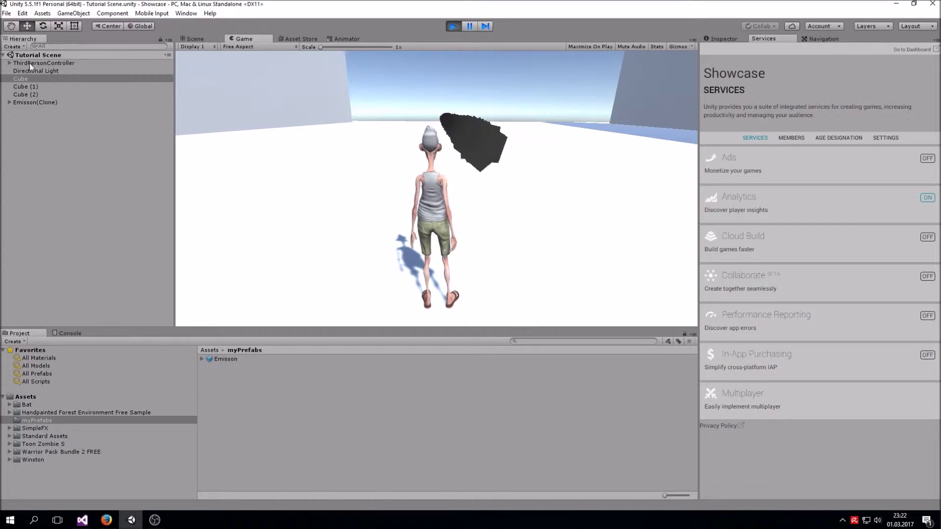
click(10, 63)
click(57, 87)
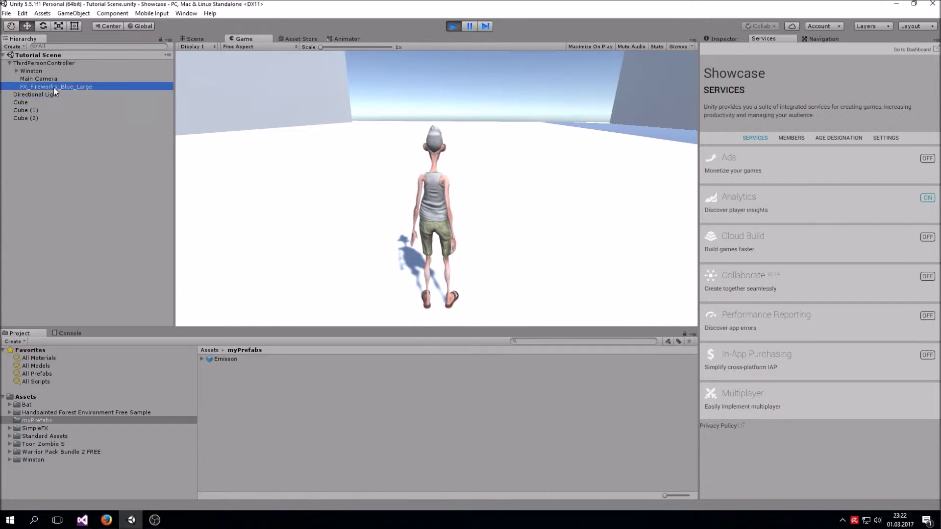
click(57, 72)
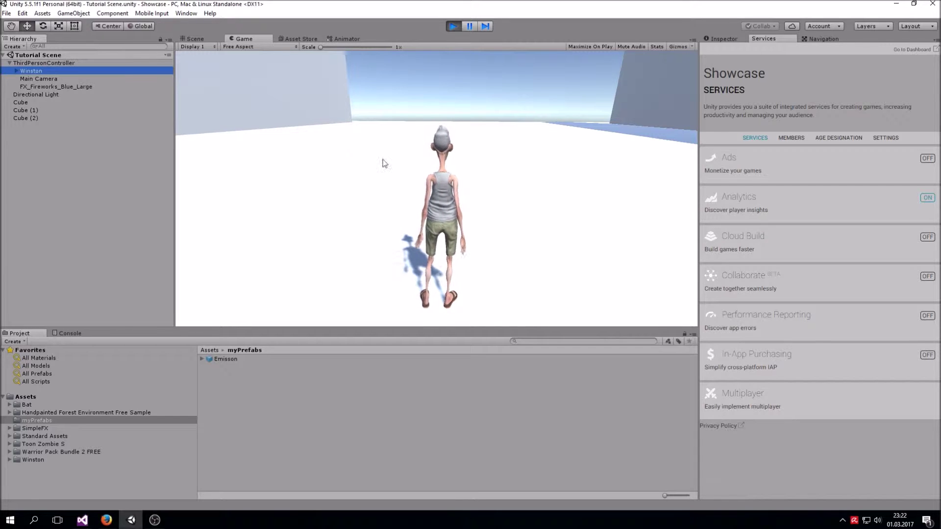
click(448, 175)
key(w)
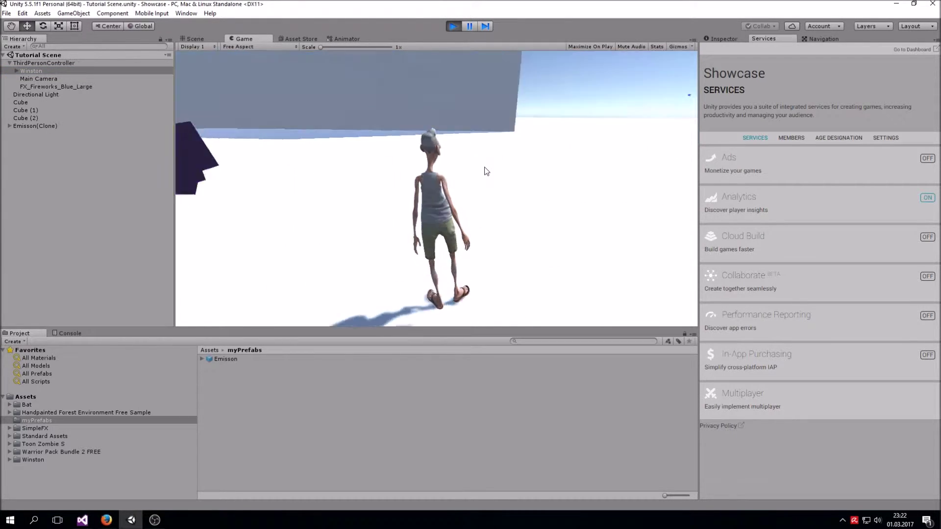
click(484, 171)
key(w)
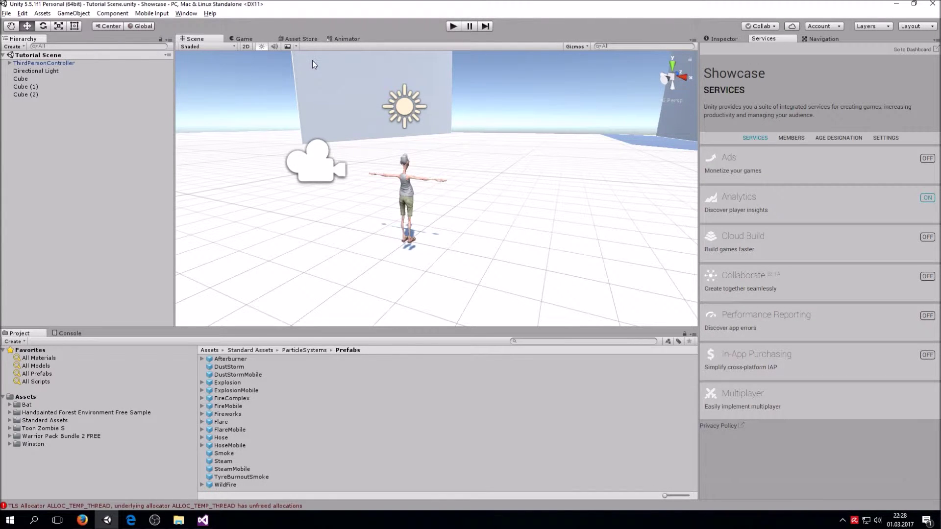
Import the full Simple FX - Cartoon Particles package from the Asset Store and return to the scene.
click(298, 38)
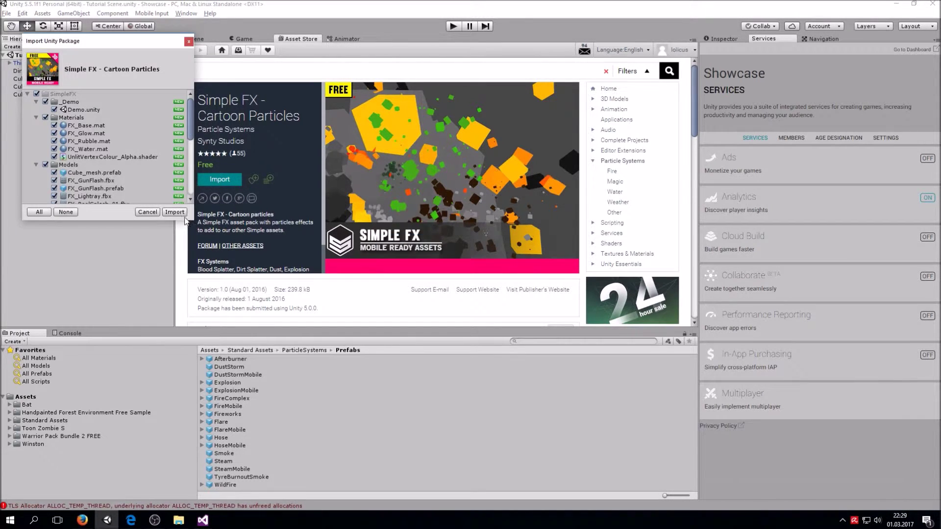
click(174, 212)
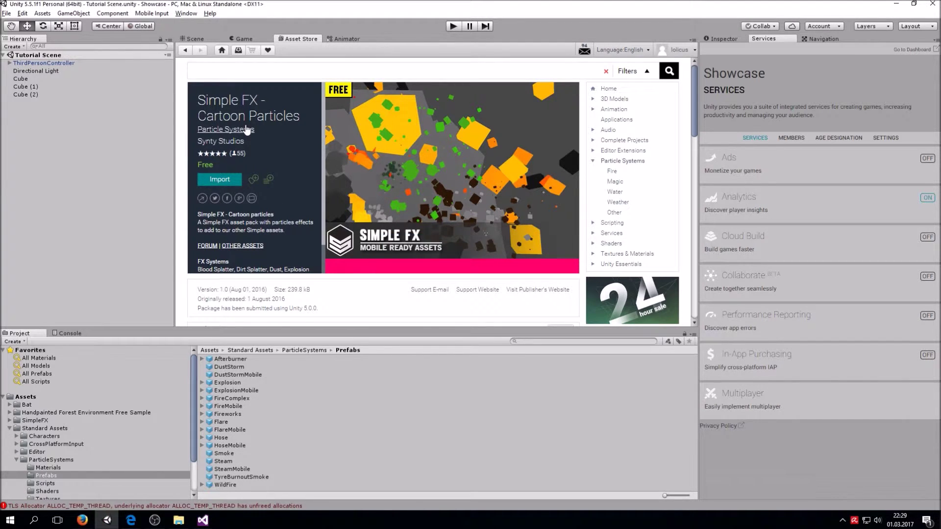
click(195, 39)
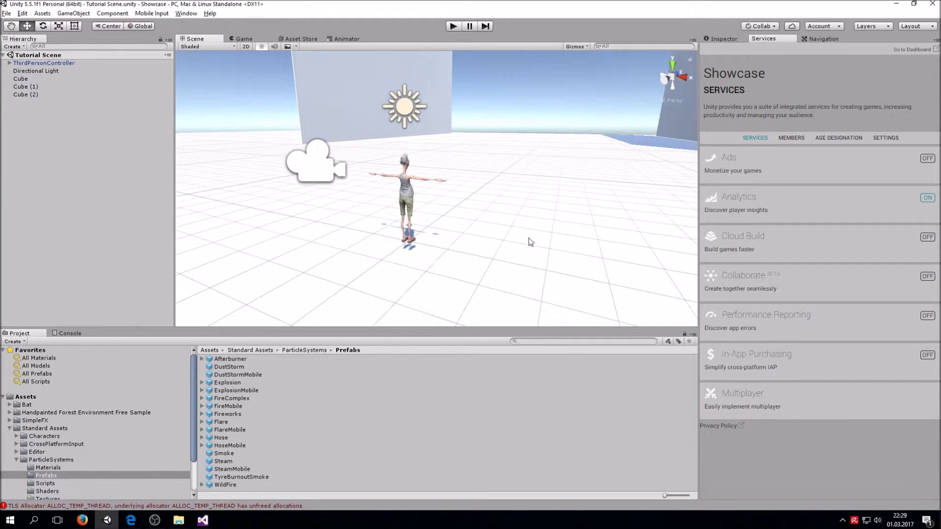
Open the Prefabs folder of the SimpleFX assets in the project.
right_drag(529, 242, 581, 272)
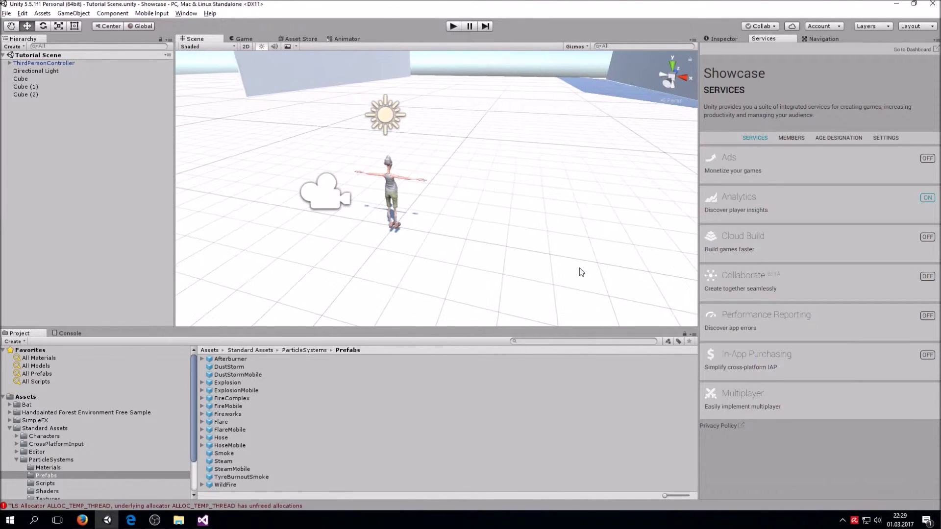
click(9, 429)
click(9, 429)
click(10, 421)
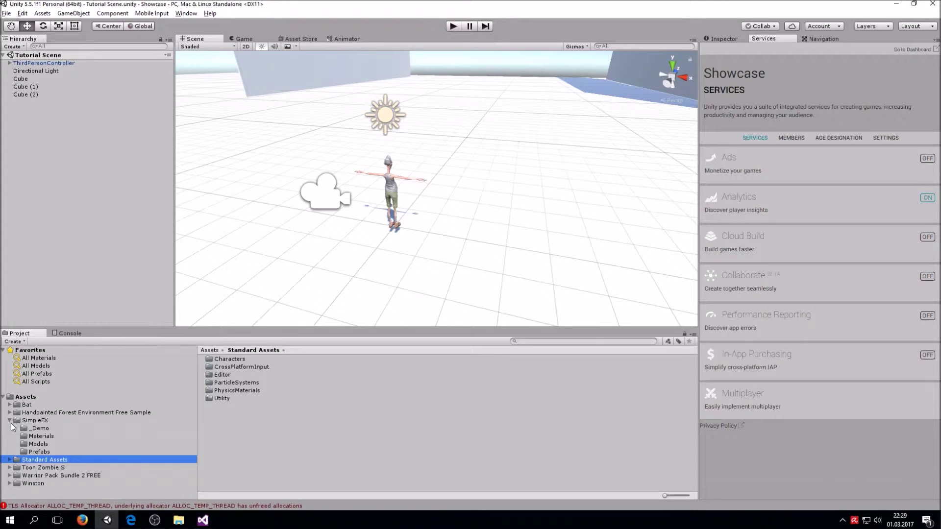
click(61, 452)
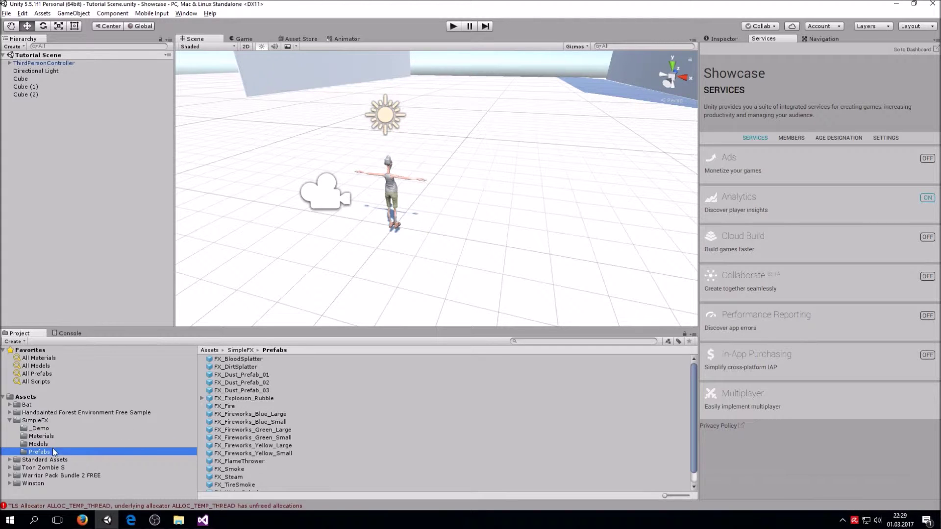
Place an FX_Smoke prefab on the floor in front of the character and raise it to a Y position of about 0.78.
scroll(247, 431, down, 1)
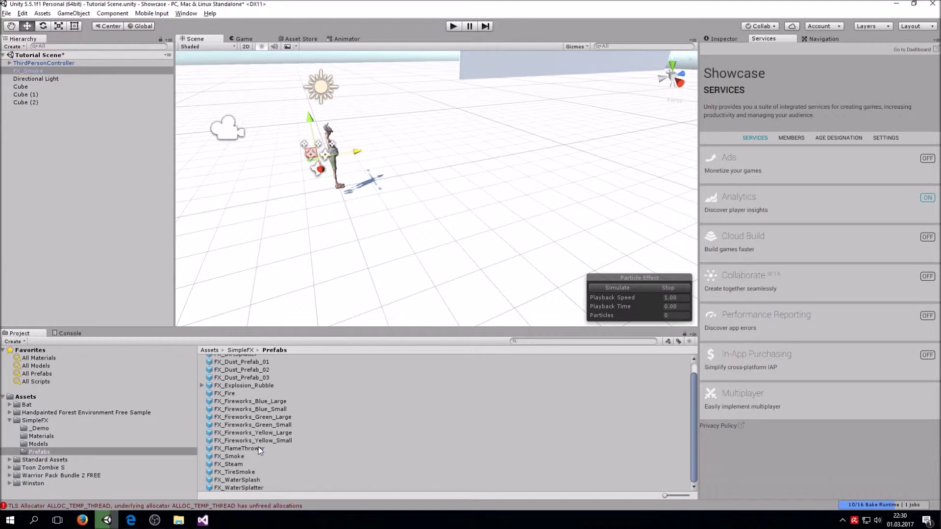
click(222, 457)
drag(219, 459, 389, 256)
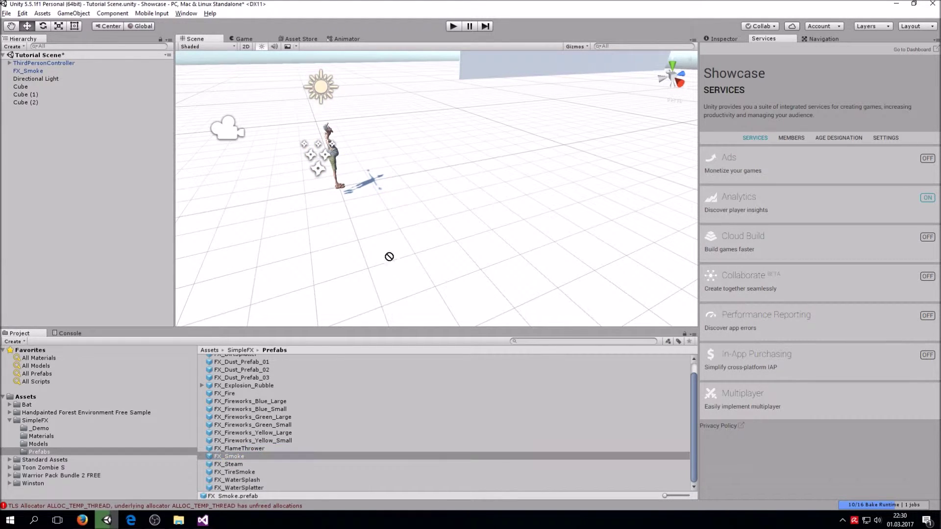
drag(426, 197, 425, 201)
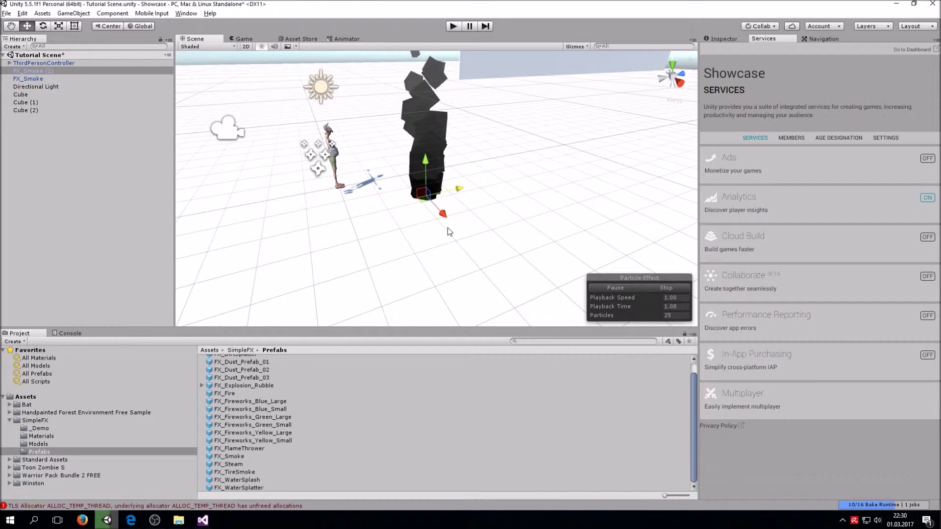
alt+drag(455, 168, 457, 131)
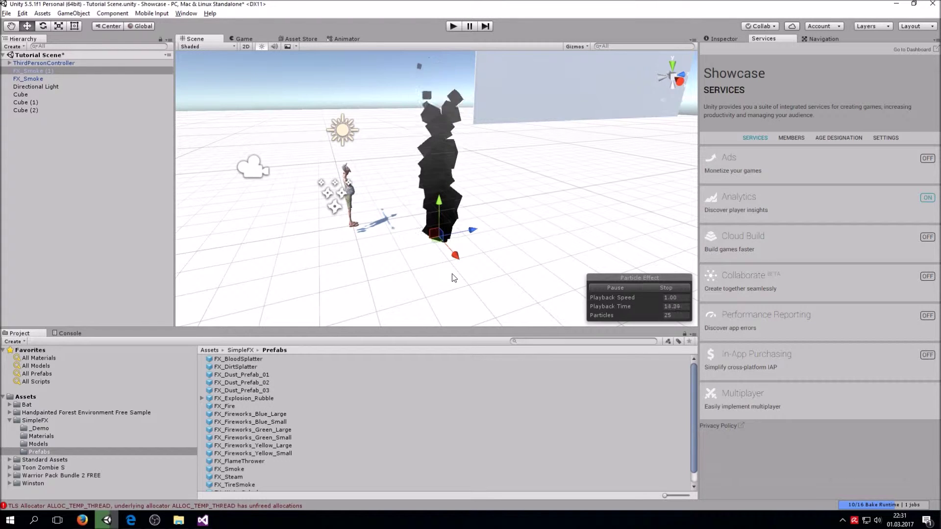
drag(440, 208, 439, 177)
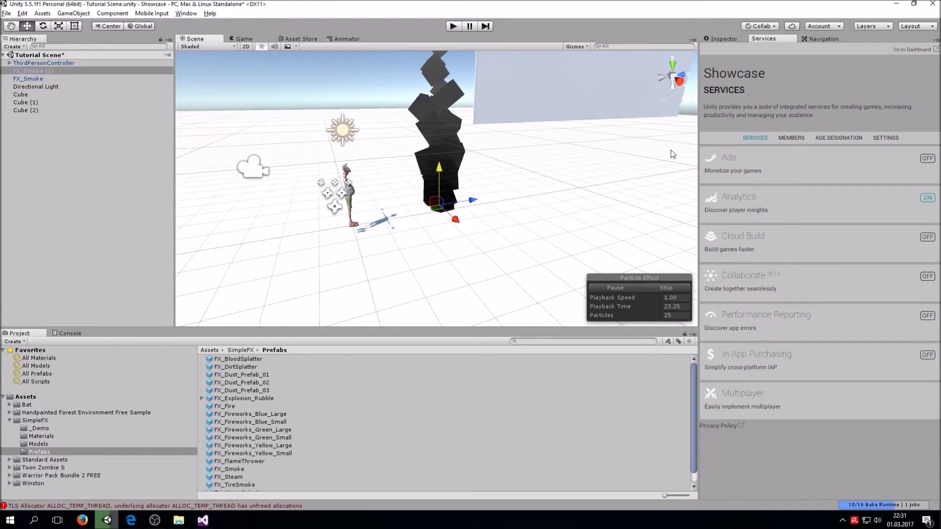
Open the Color over Lifetime gradient of the placed smoke's Particle System and save the current gradient as a preset.
click(722, 38)
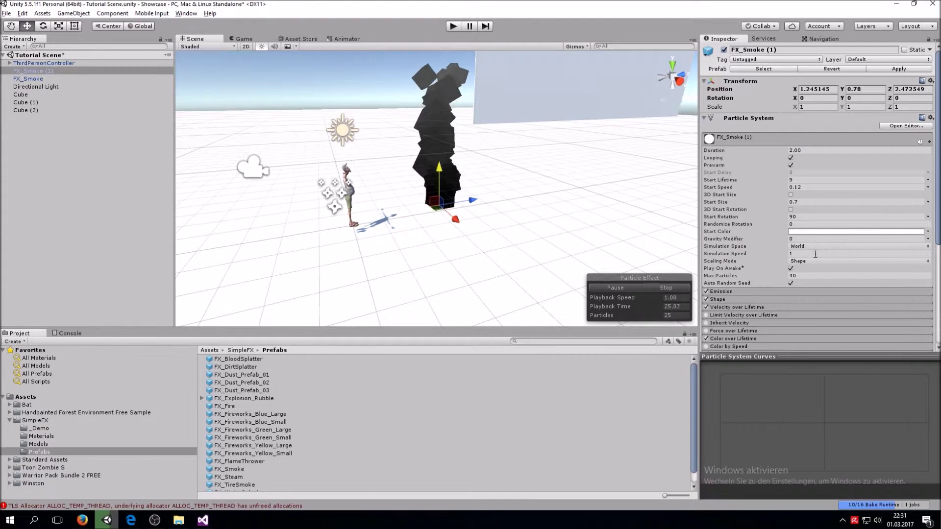
scroll(817, 253, down, 3)
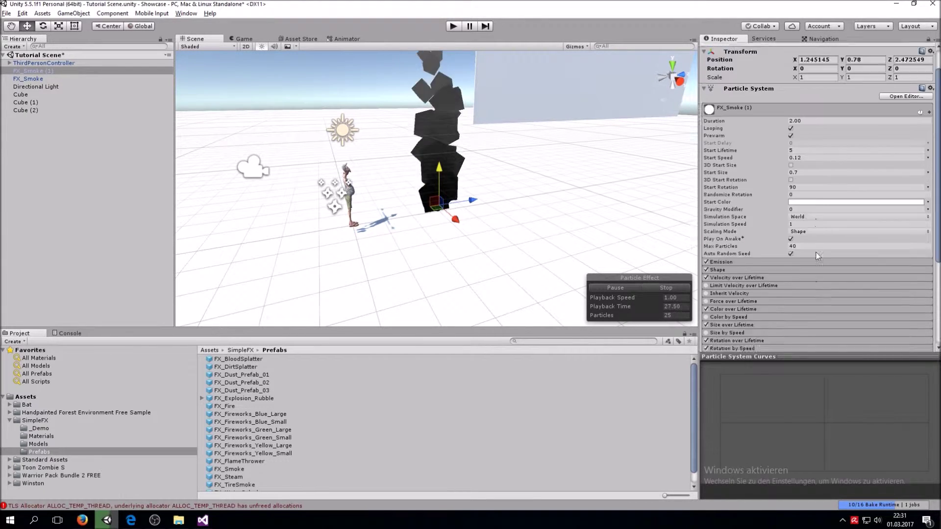
scroll(818, 256, down, 2)
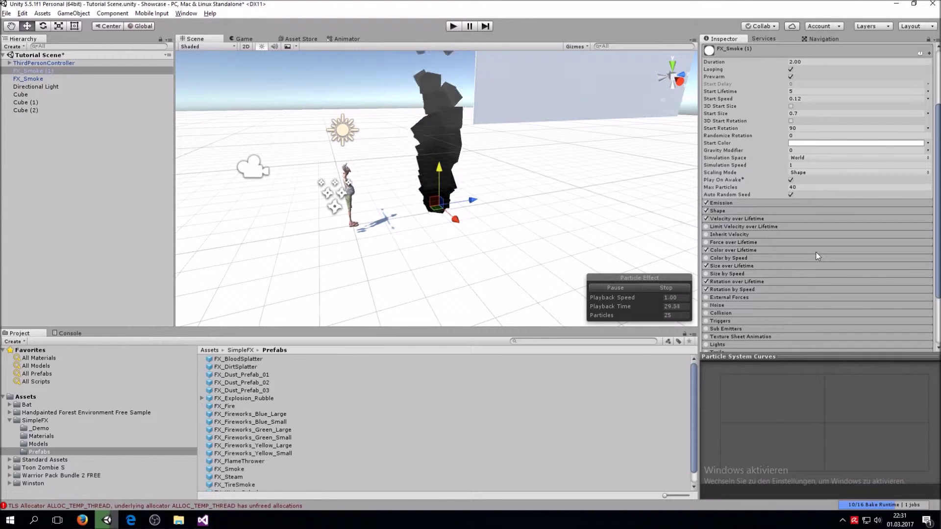
scroll(816, 252, down, 4)
click(768, 176)
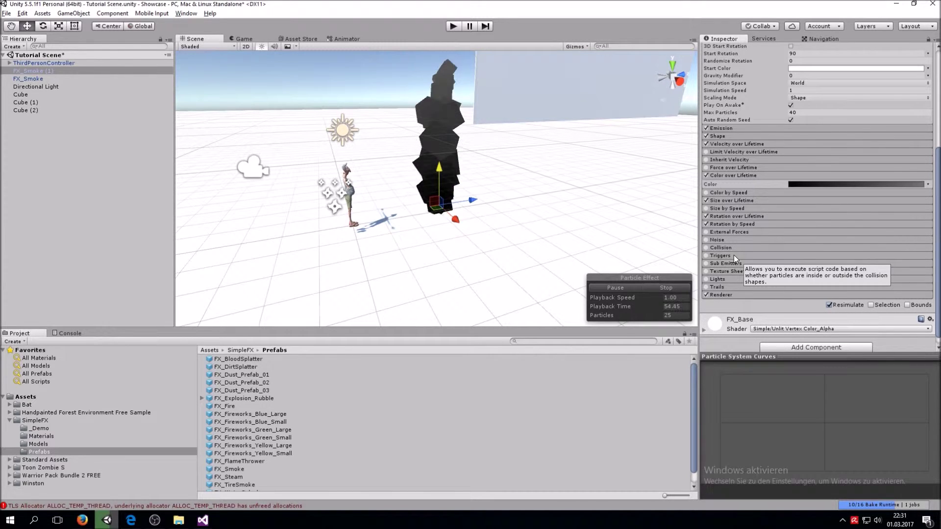
click(804, 184)
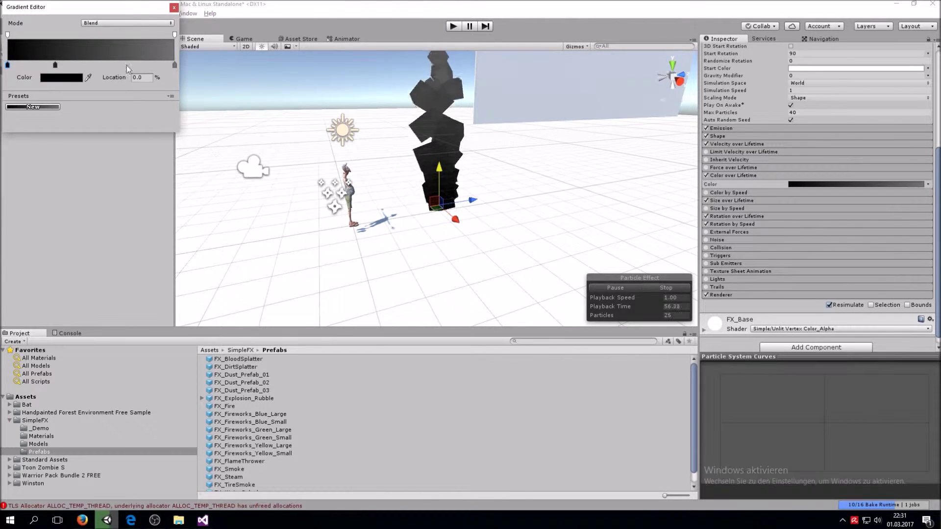
drag(98, 9, 190, 53)
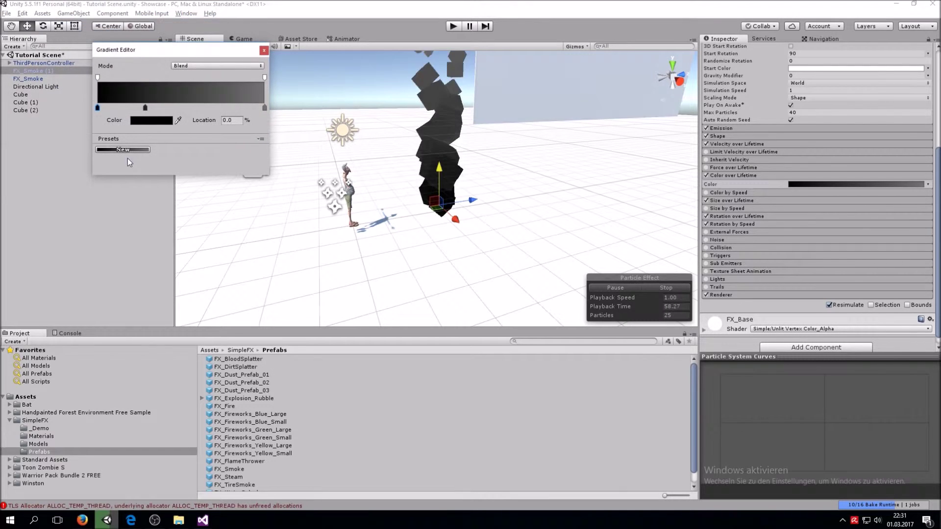
click(128, 149)
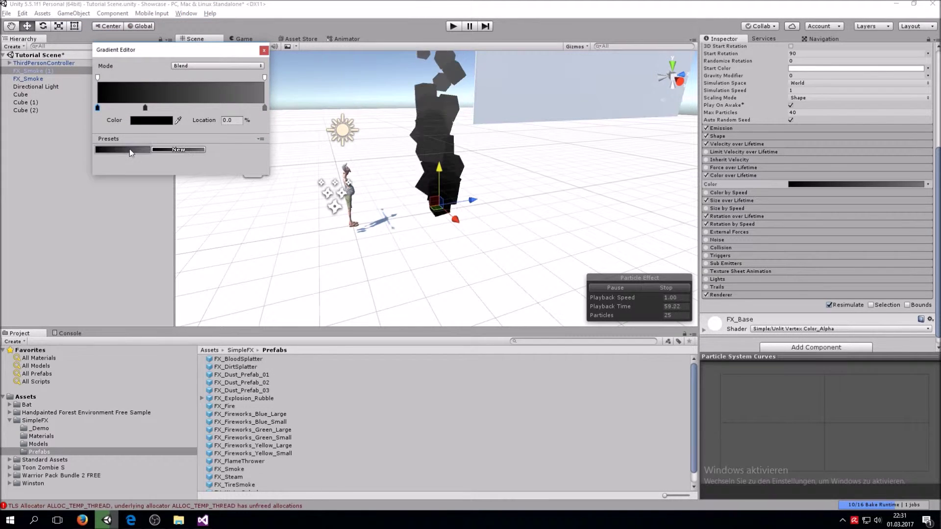
Set the gradient's starting color to blue 3E00FF and move the smoke emitter higher above the floor.
click(158, 121)
drag(118, 116, 114, 102)
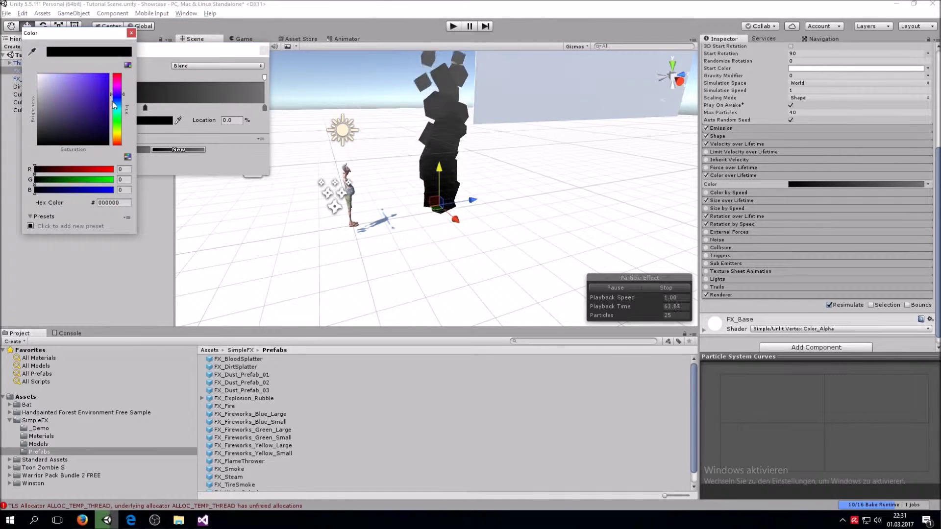
click(107, 78)
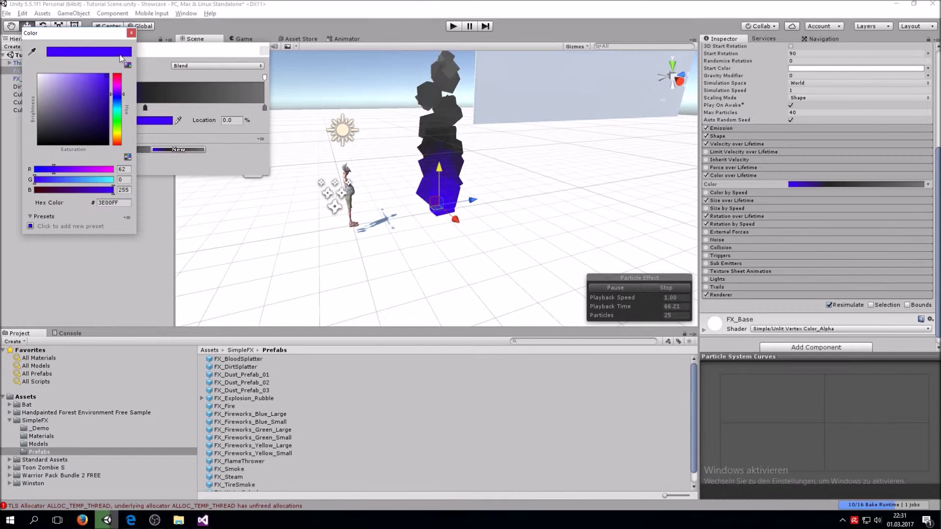
click(131, 32)
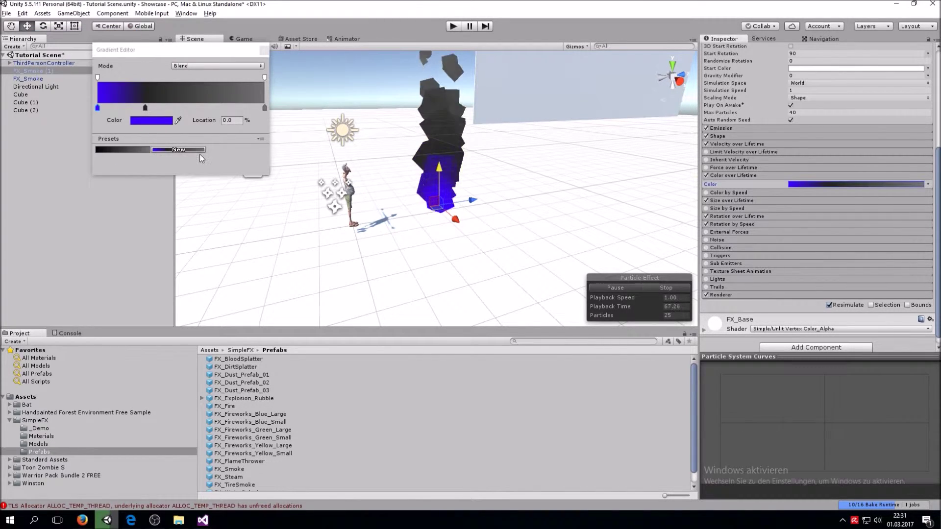
click(263, 51)
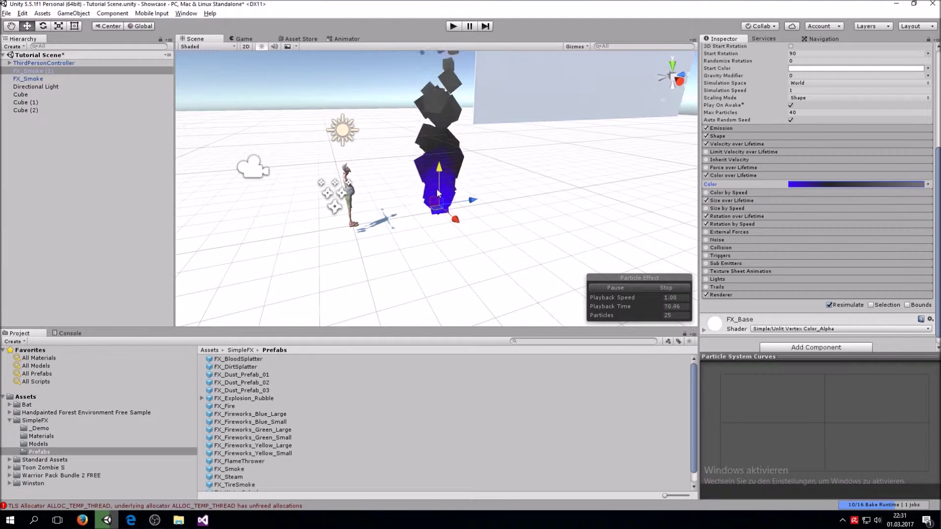
drag(438, 192, 452, 143)
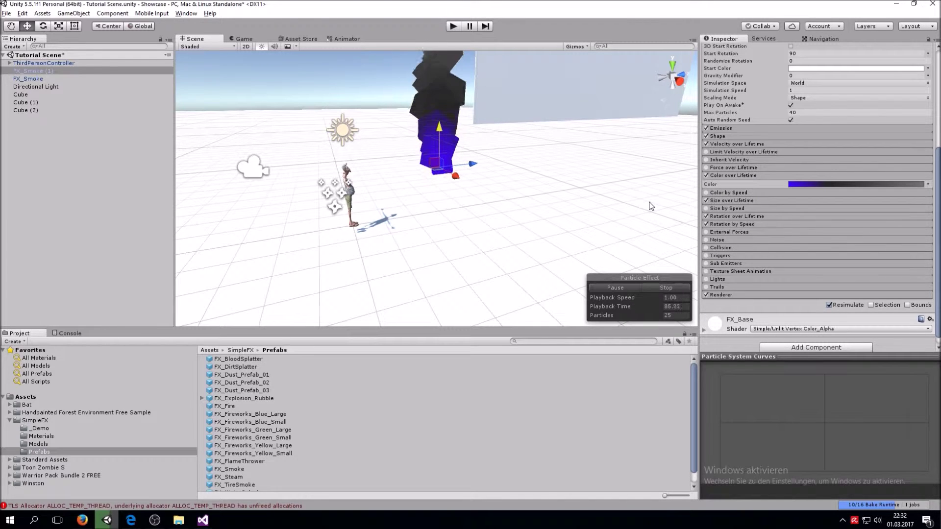
Enable Force over Lifetime on the smoke, try an X force of 100, and reset X to 0.
click(736, 169)
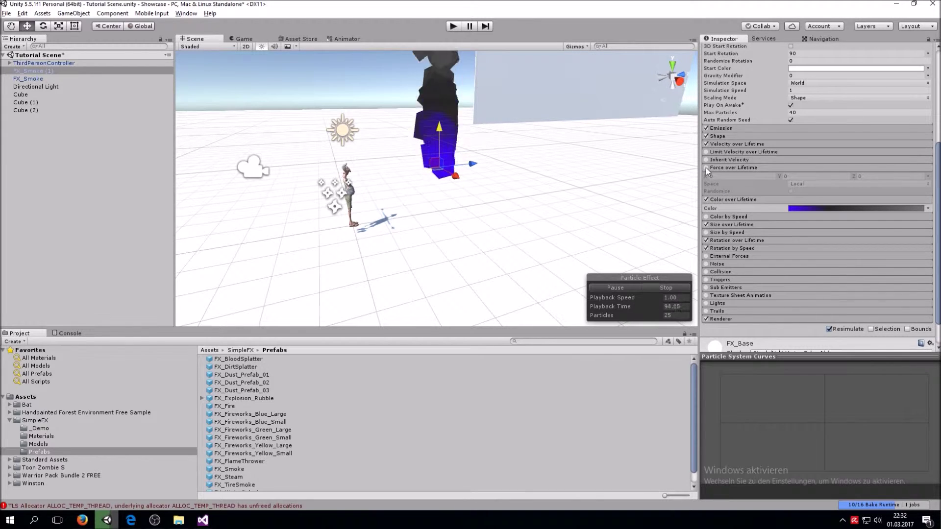
click(706, 167)
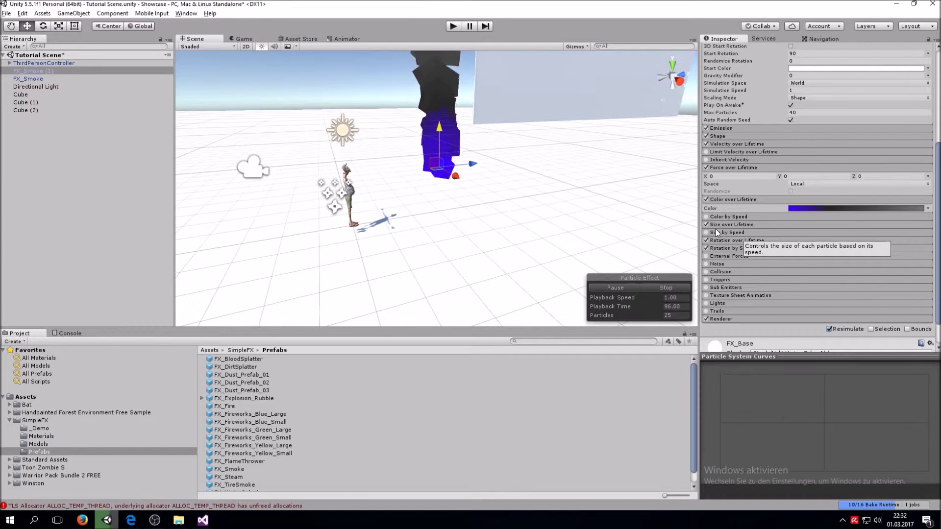
click(728, 177)
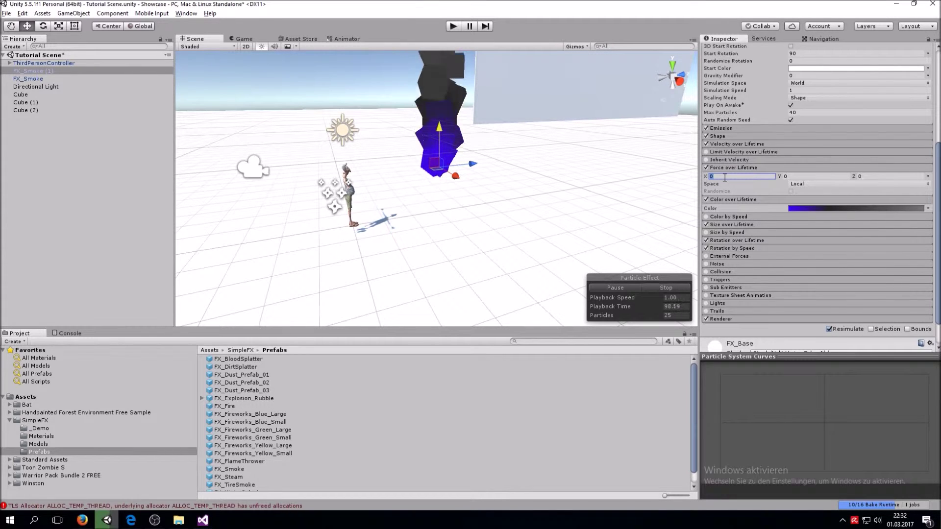
text(100)
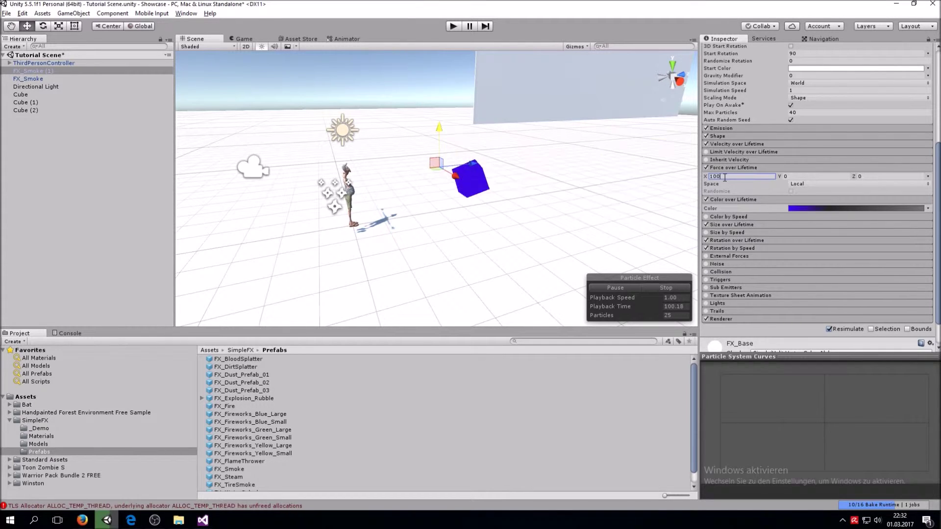
key(BackSpace)
key(BackSpace)
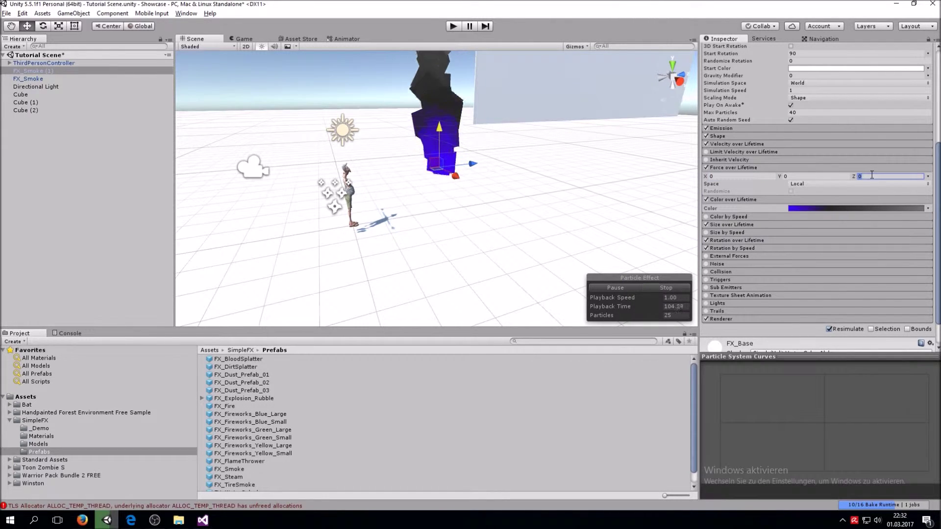
Try a Z force of 1 in Force over Lifetime and replace it with -10.
text(1)
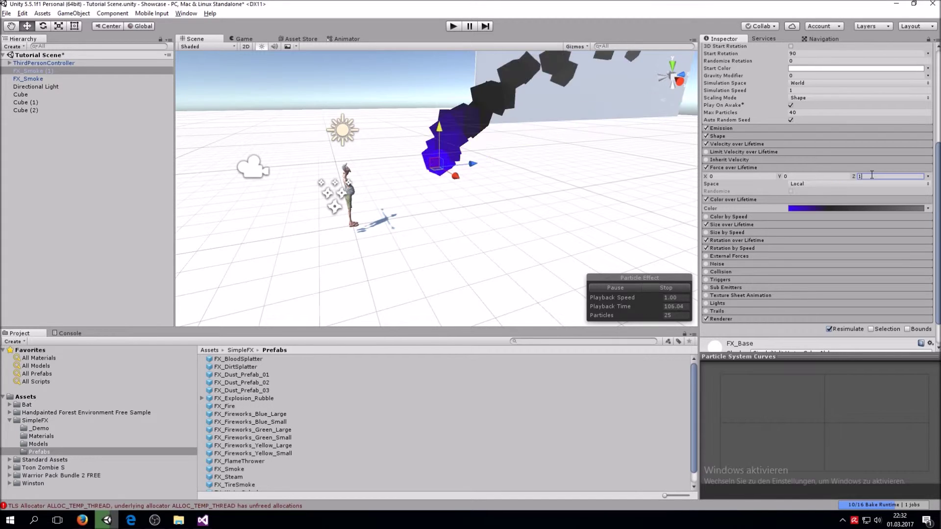
key(BackSpace)
text(-10)
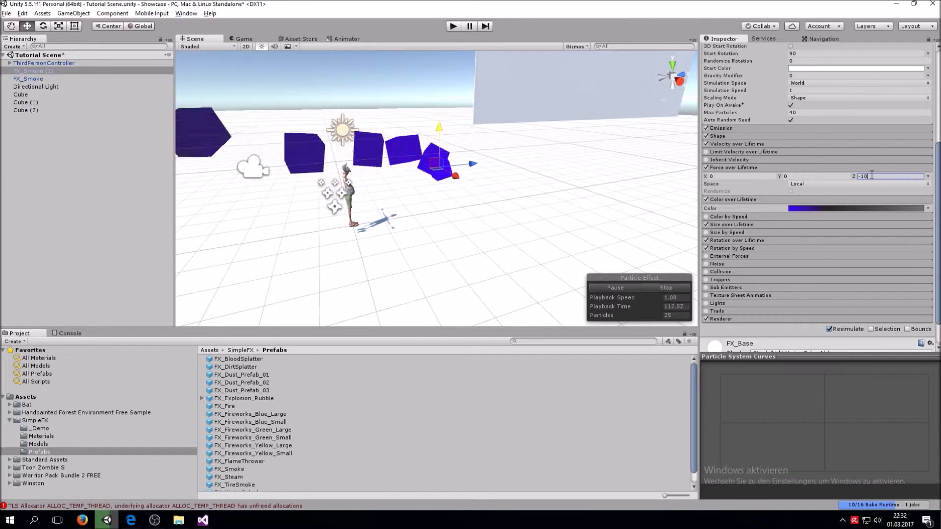
Set the smoke's Z force to -100 and collapse the Force over Lifetime settings.
text(0)
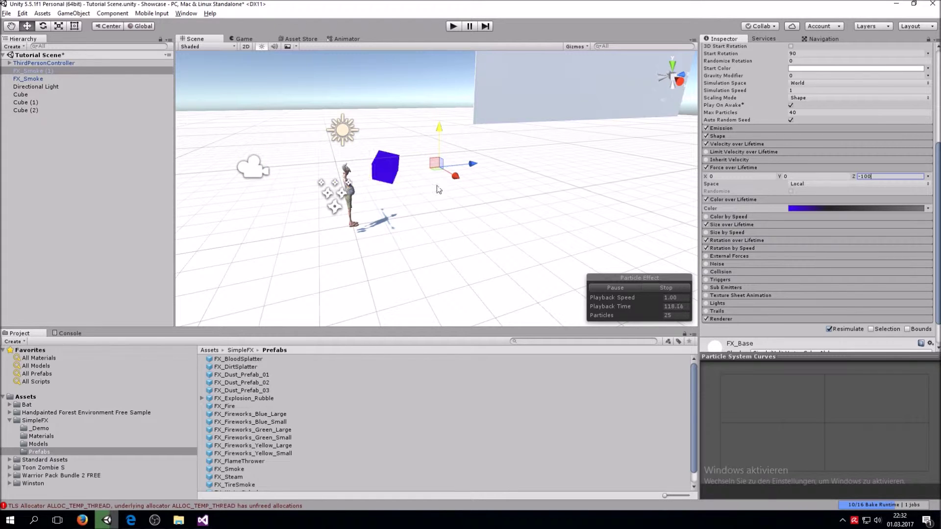
click(745, 168)
Try 1000 for the smoke's Max Particles and an Emission Rate over Time of 100.
scroll(783, 175, up, 1)
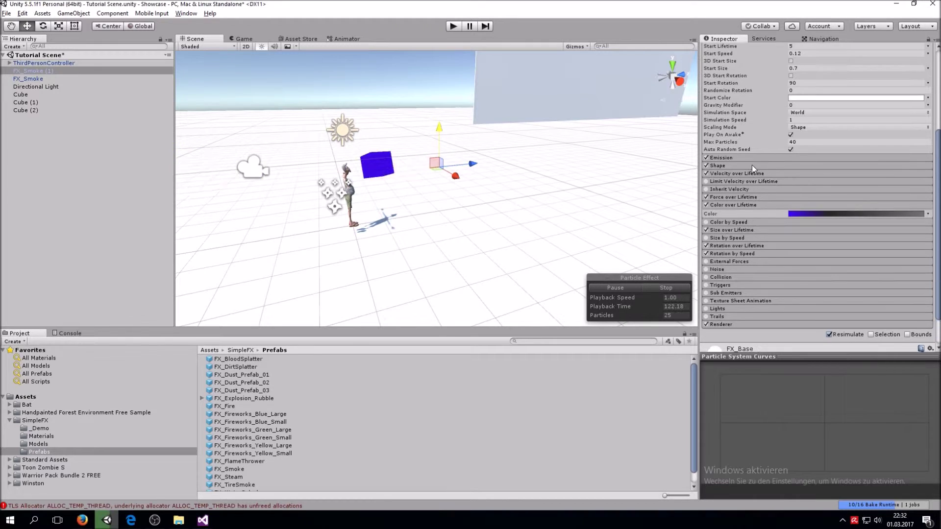
click(742, 157)
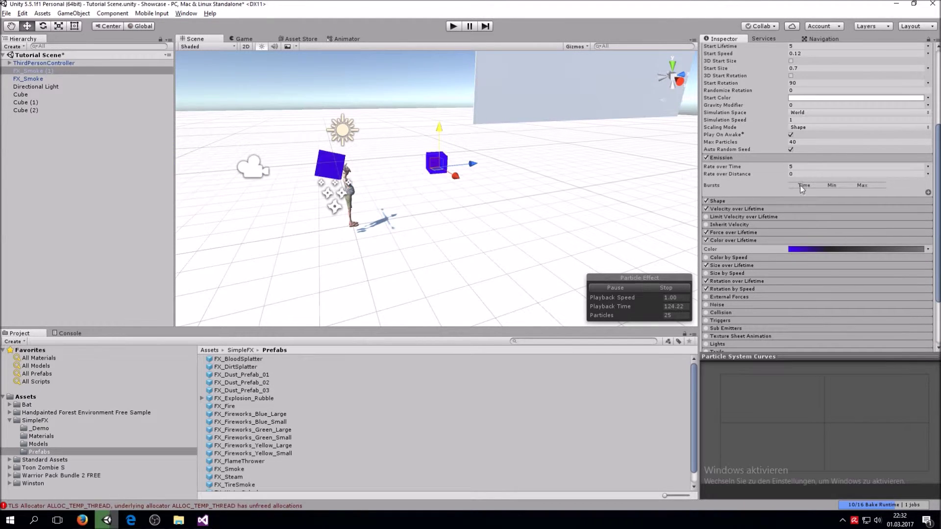
click(820, 141)
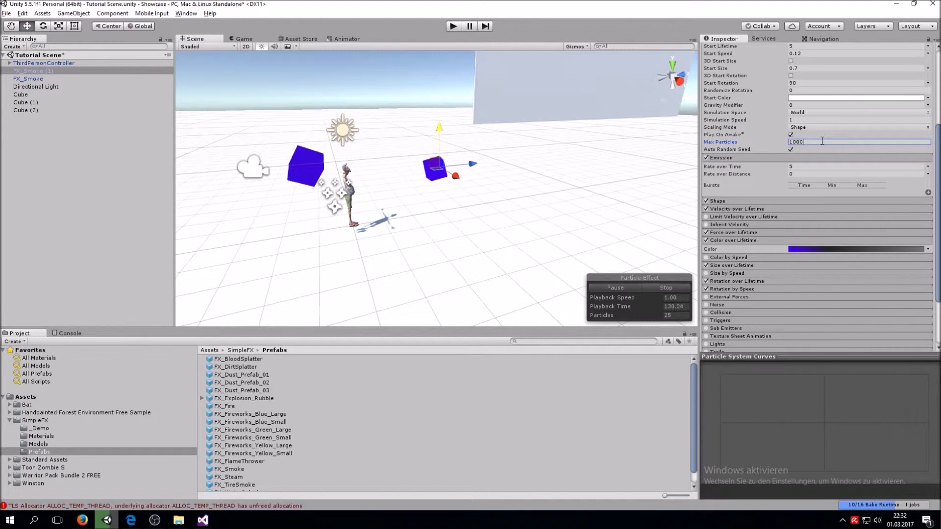
text(1000)
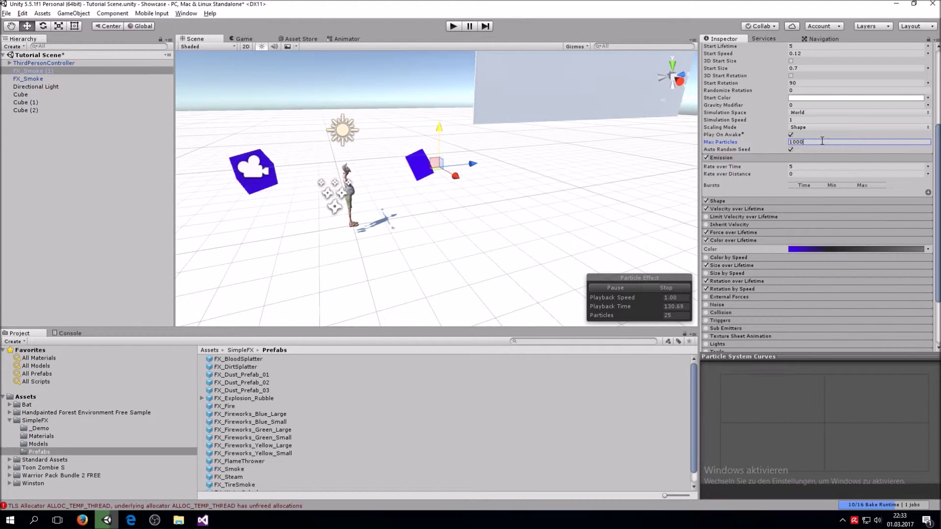
click(816, 168)
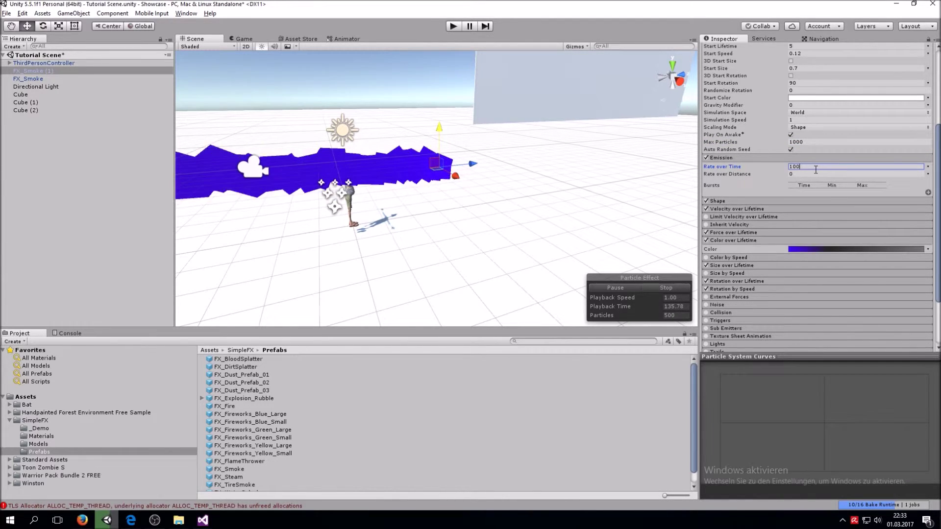
text(100)
Enable Limit Velocity over Lifetime on the smoke and view the emitted trail beside the character.
right_drag(557, 199, 353, 173)
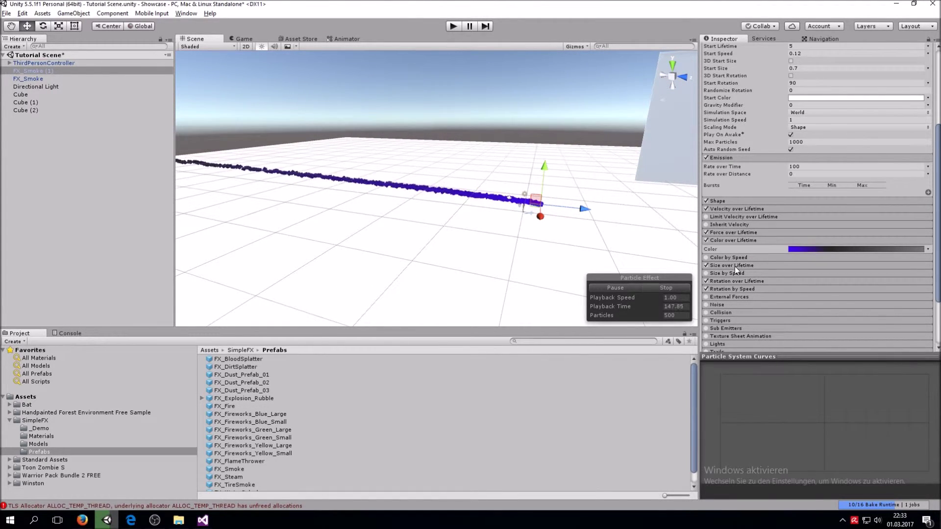
click(742, 217)
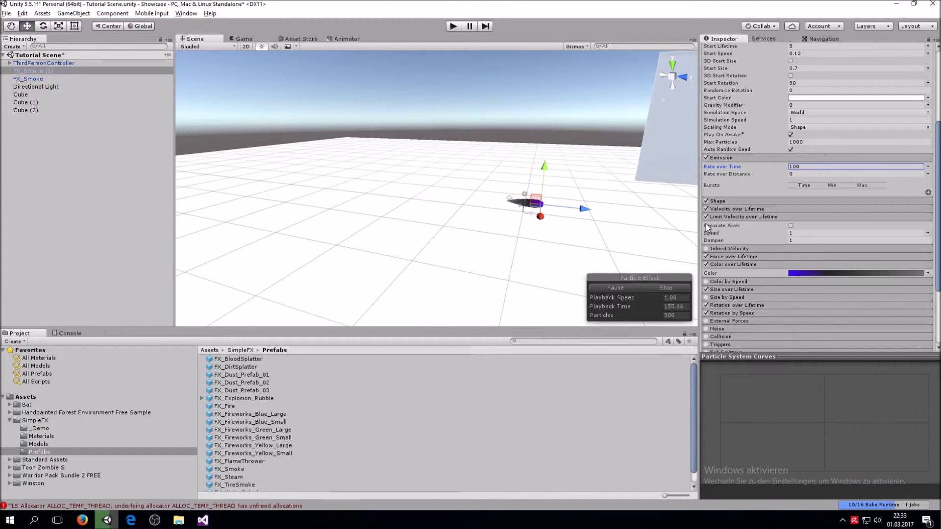
mouse_move(572, 248)
alt+mouse_down()
mouse_move(601, 254)
mouse_move(592, 232)
mouse_move(611, 246)
mouse_move(550, 250)
mouse_move(582, 261)
alt+mouse_up()
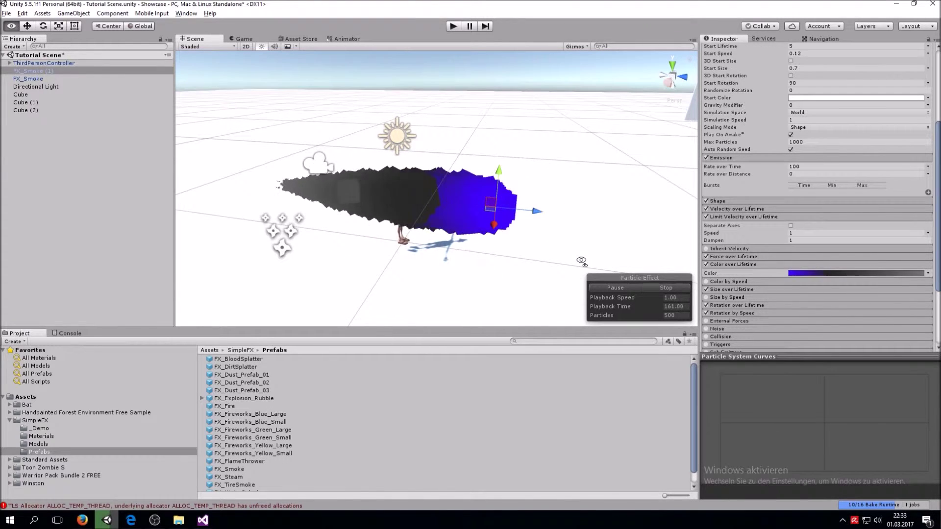
Set the smoke's Max Particles to 400 and its Rate over Time to 20.
click(807, 141)
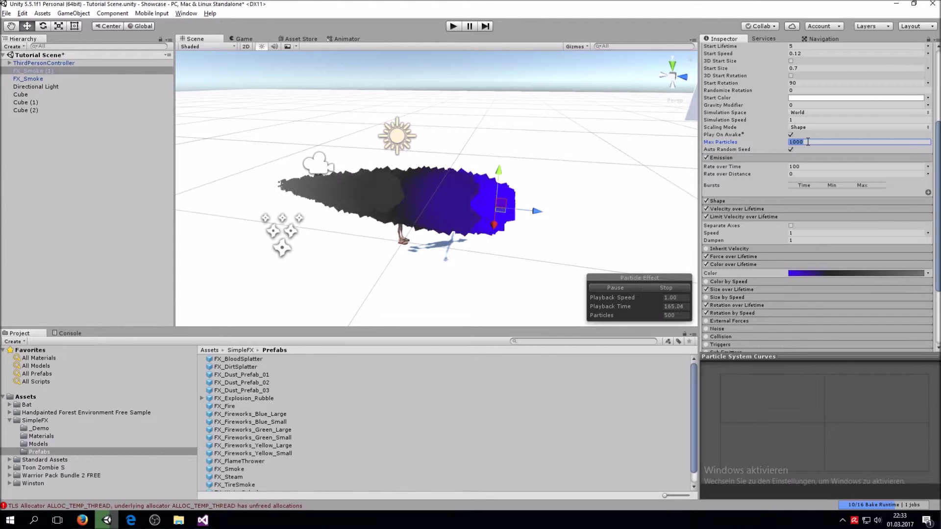
text(40)
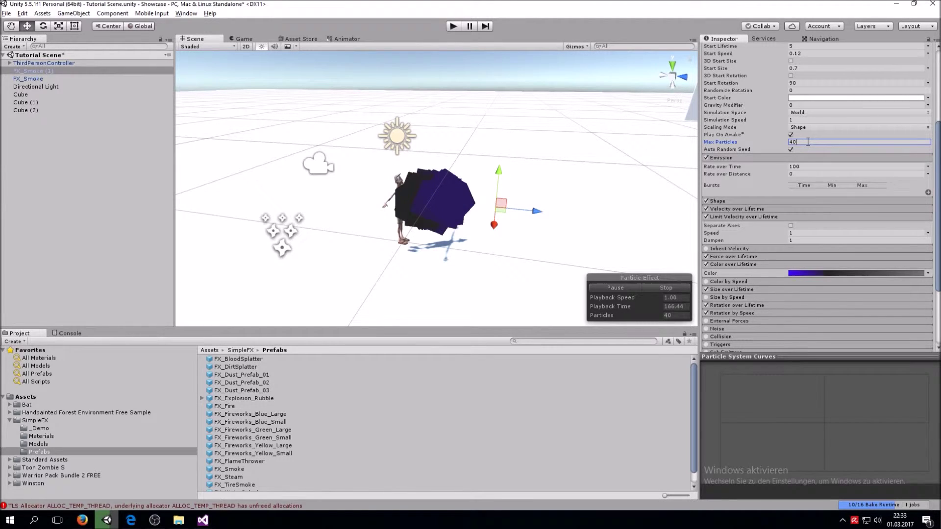
text(0)
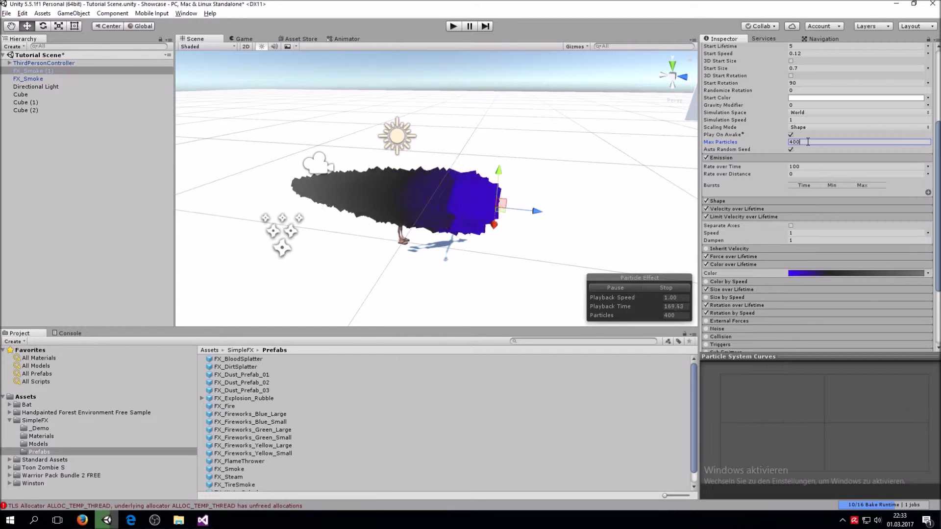
click(807, 167)
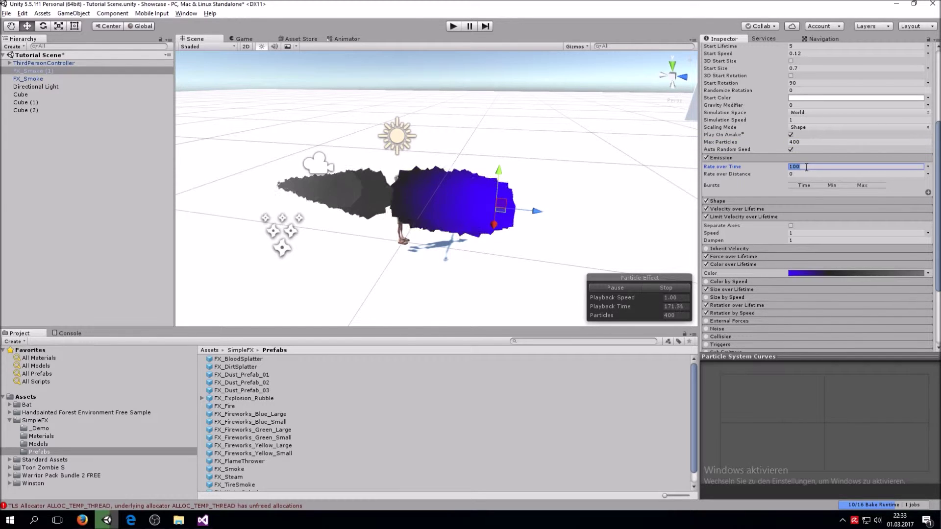
text(20)
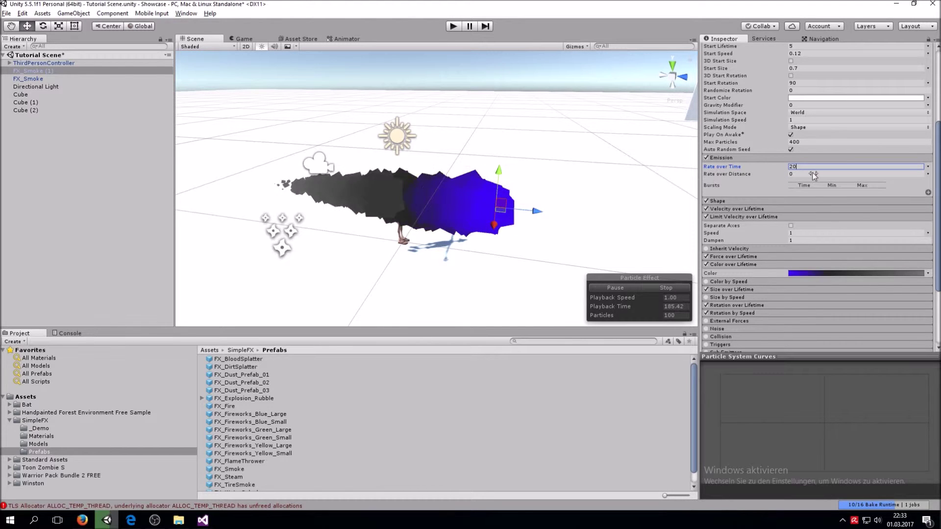
Set the smoke's emission Rate over Distance to 20 and Rate over Time to 0.
click(798, 174)
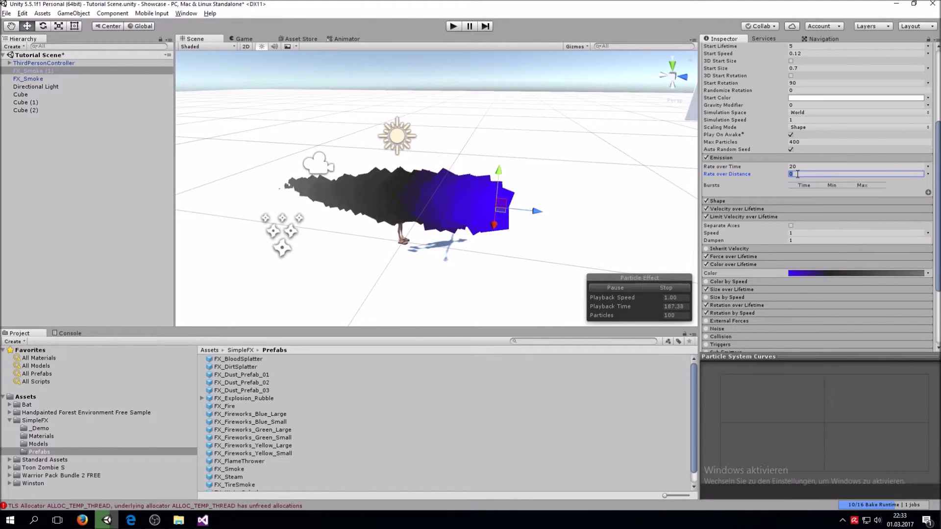
text(20)
click(808, 168)
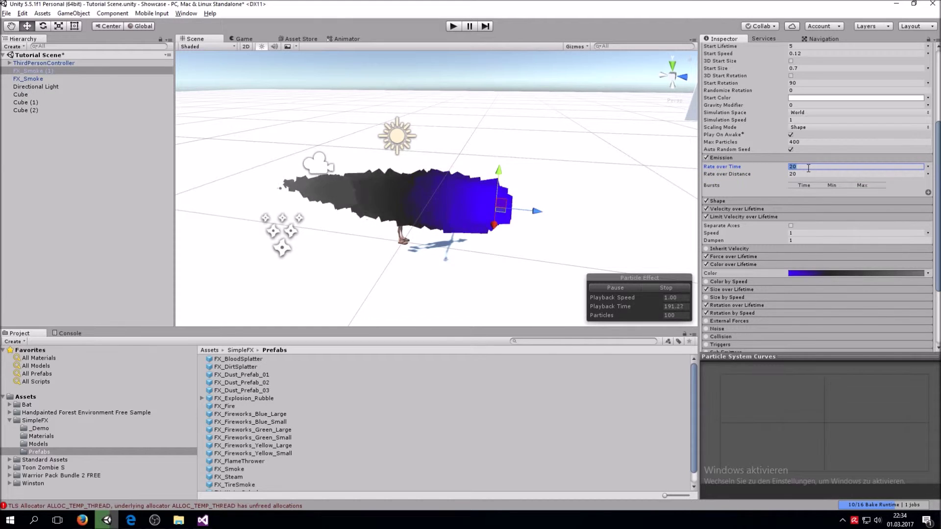
text(0)
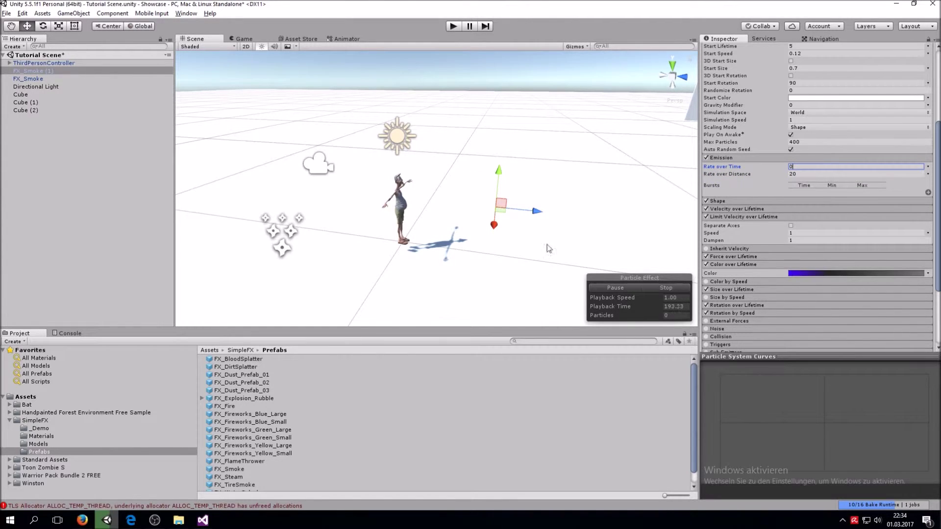
Move the smoke emitter away from the character and back along the Z axis to preview its distance-based emission.
mouse_move(535, 215)
mouse_down()
mouse_move(548, 215)
mouse_move(538, 214)
mouse_up()
scroll(539, 221, down, 5)
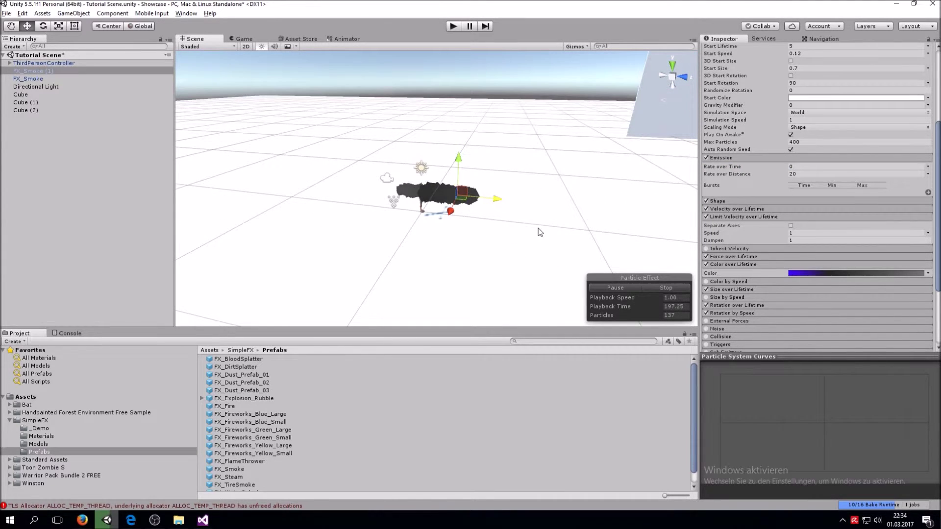
drag(498, 202, 639, 209)
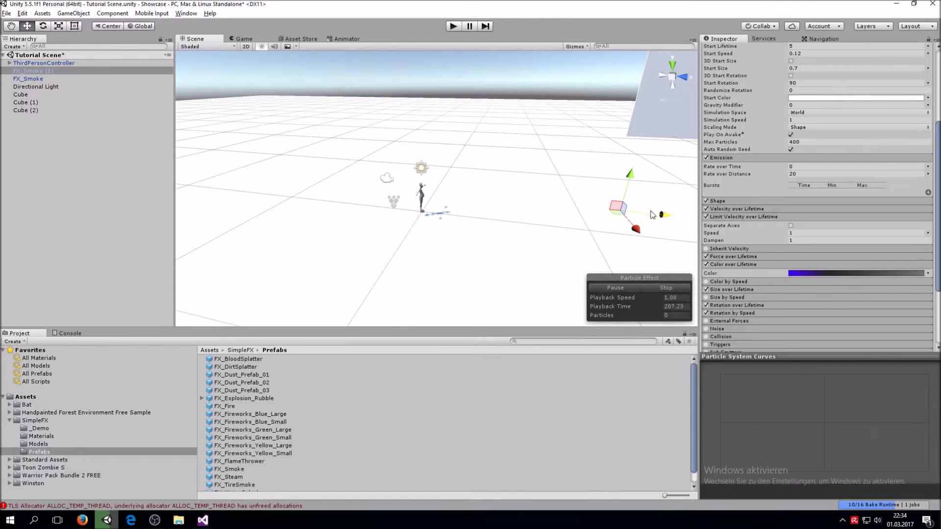
drag(665, 218, 618, 205)
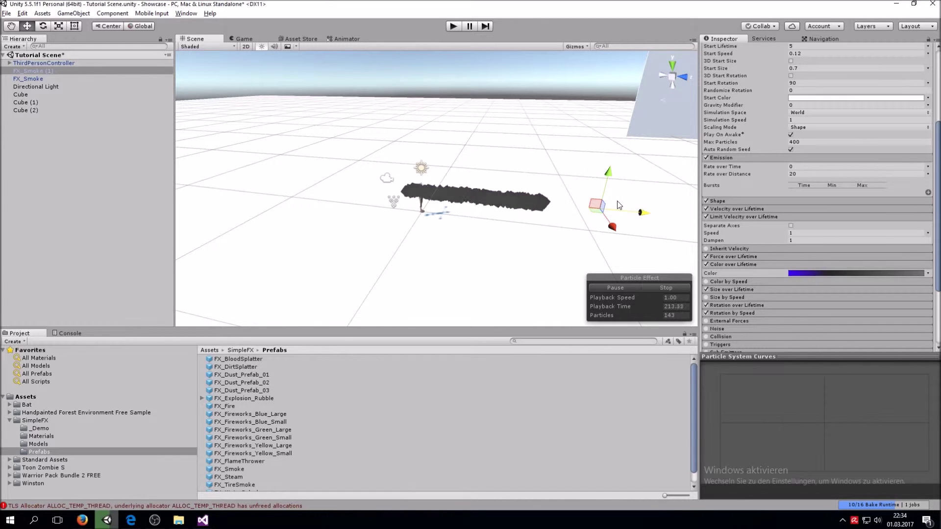
drag(650, 219, 598, 211)
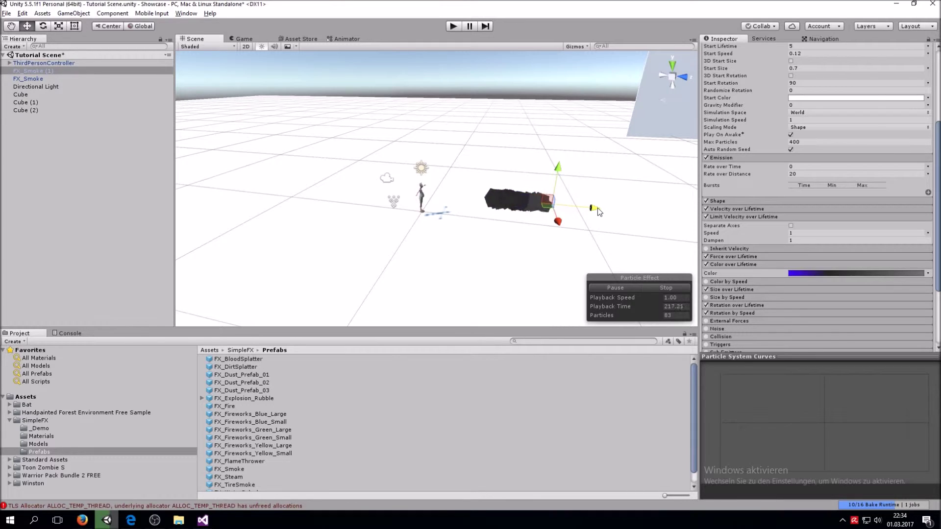
drag(595, 210, 458, 202)
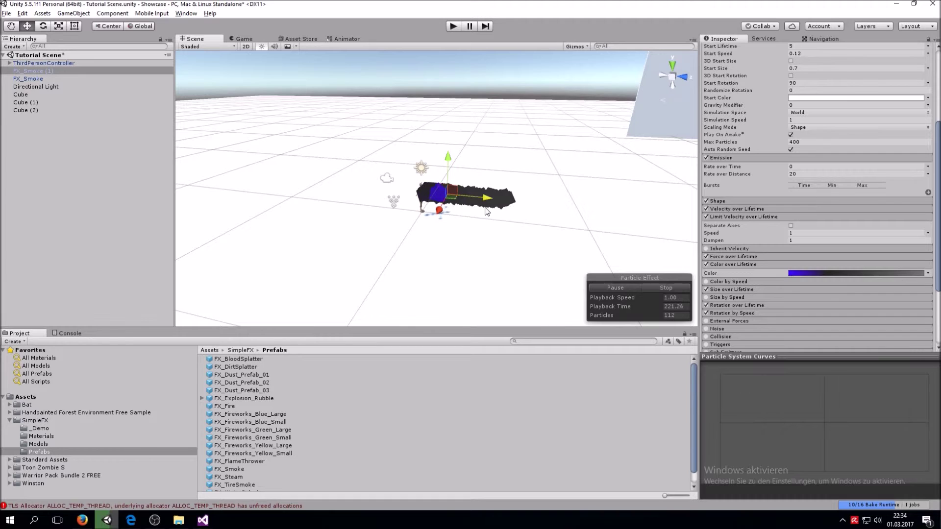
Delete the original FX_Smoke object from the scene.
click(27, 78)
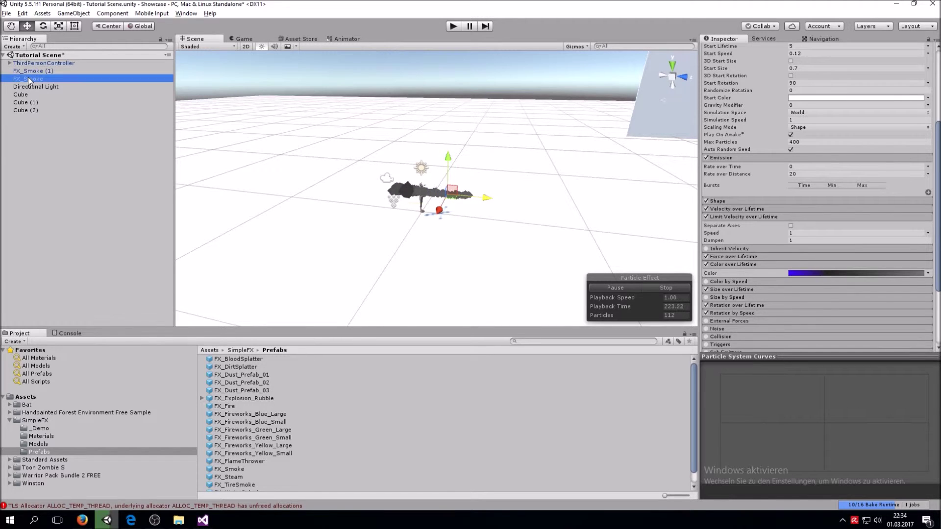
right_click(27, 78)
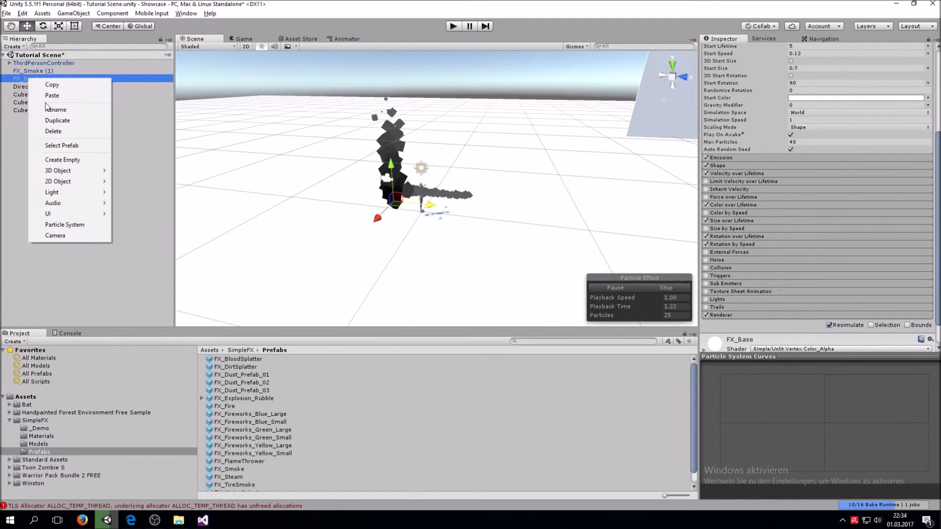
click(52, 131)
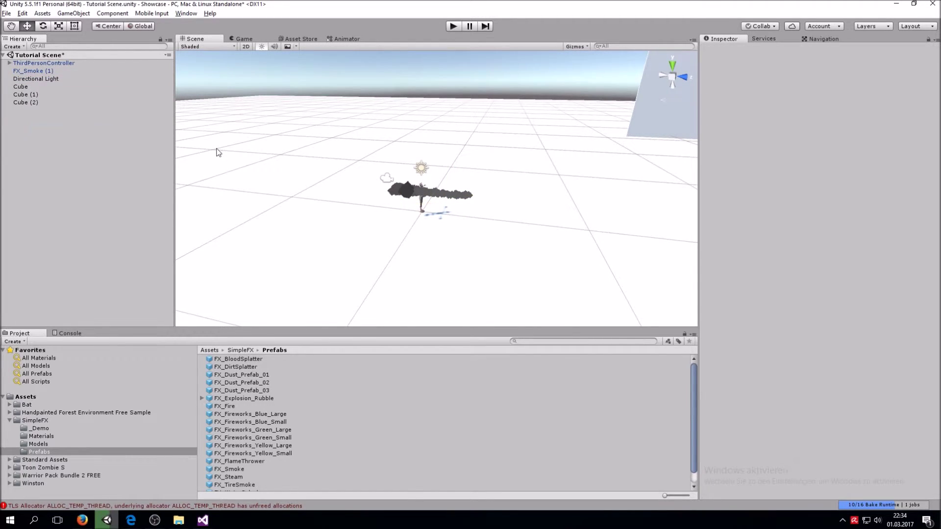
Place the FX_Fireworks_Blue_Large prefab in the scene beside the character's feet.
click(49, 71)
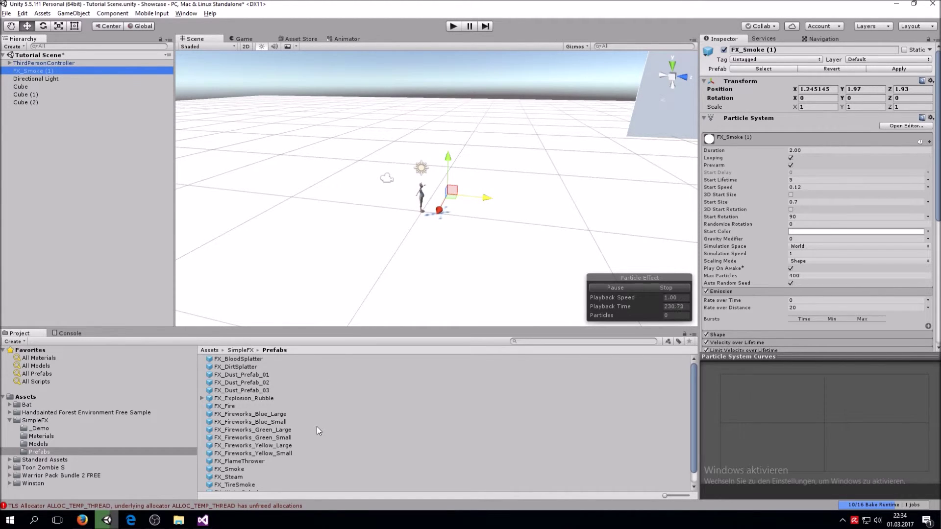
scroll(317, 429, down, 1)
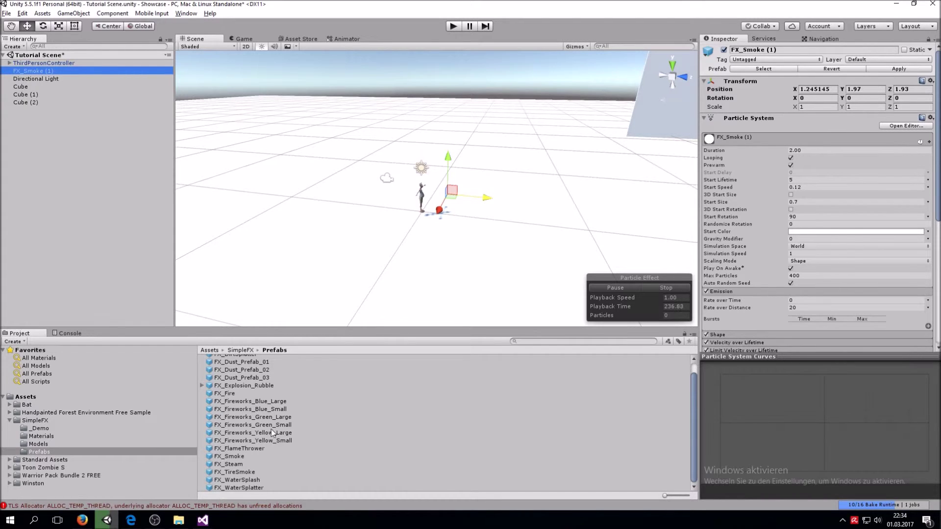
click(279, 402)
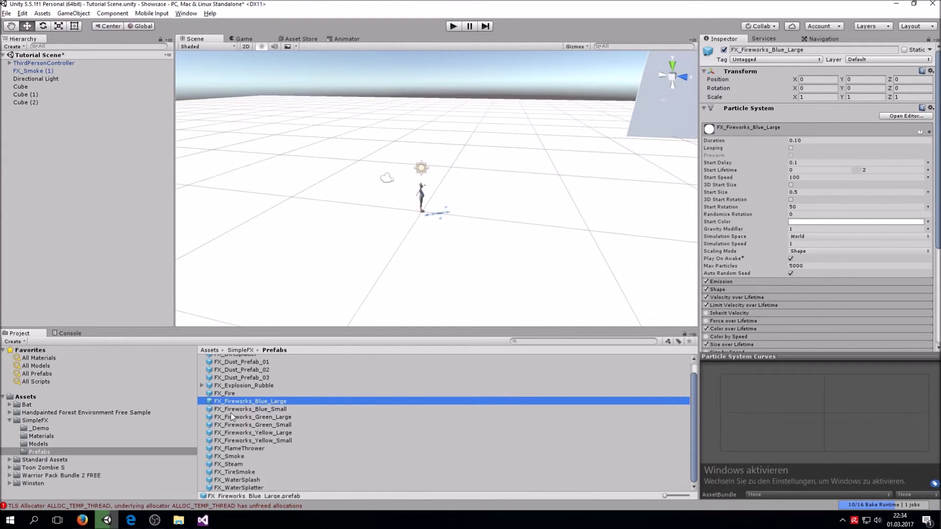
drag(217, 404, 439, 210)
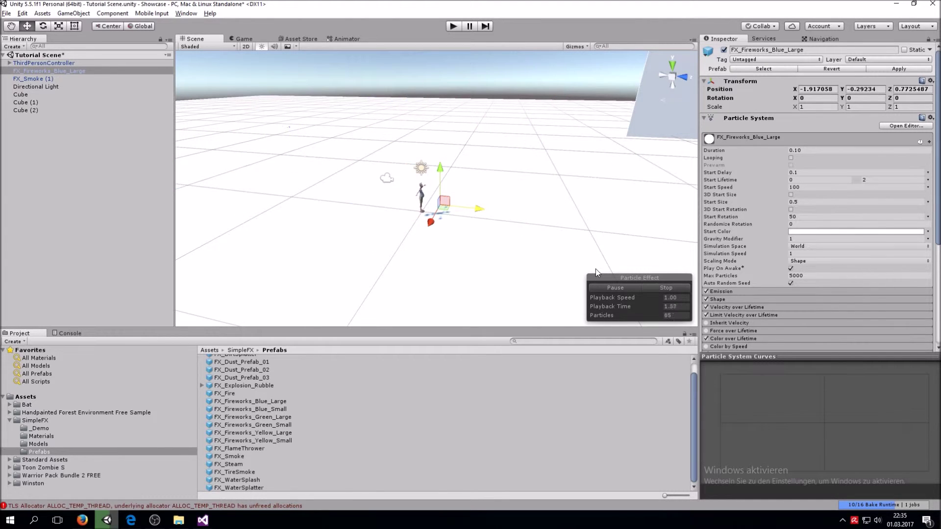
Simulate the blue fireworks effect from different viewing angles and examine its Particle System settings.
alt+drag(493, 260, 600, 231)
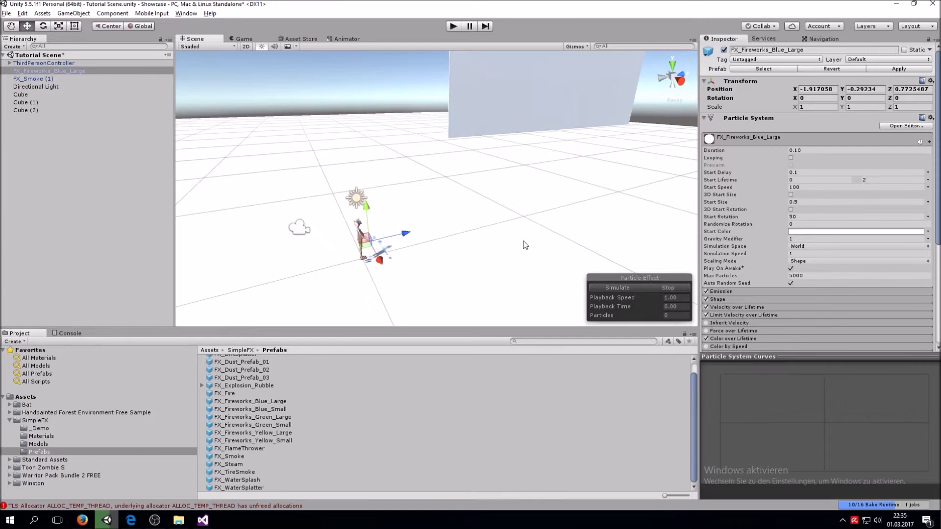
click(609, 289)
alt+drag(481, 240, 588, 266)
click(616, 287)
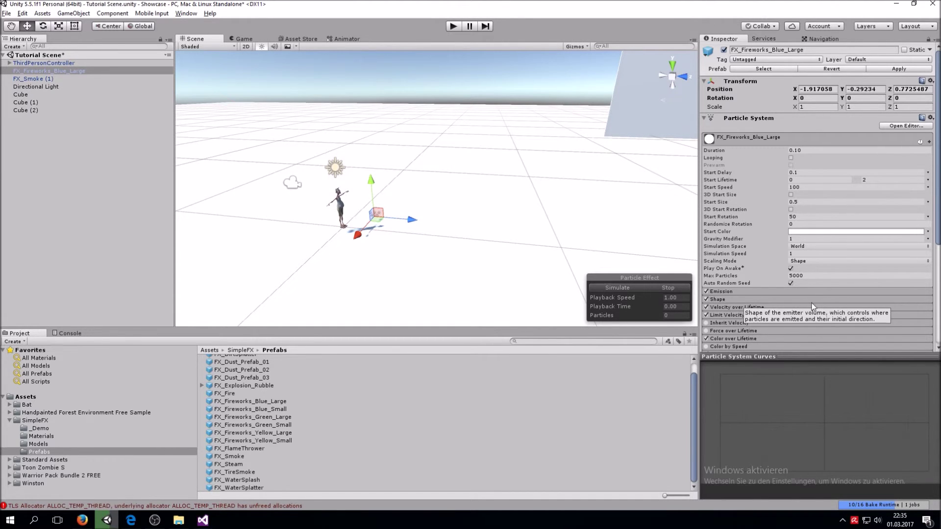
scroll(794, 249, down, 3)
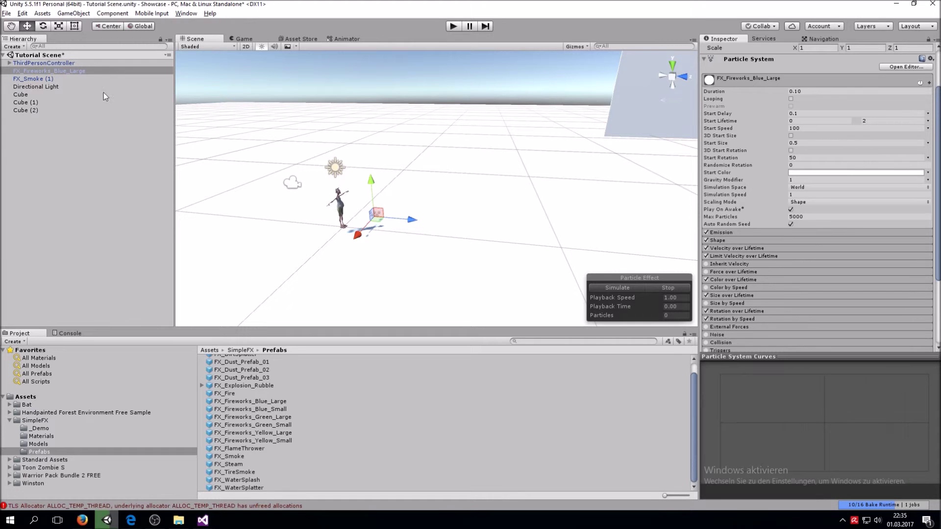
Make FX_Fireworks_Blue_Large and FX_Smoke (1) children of ThirdPersonController.
click(73, 79)
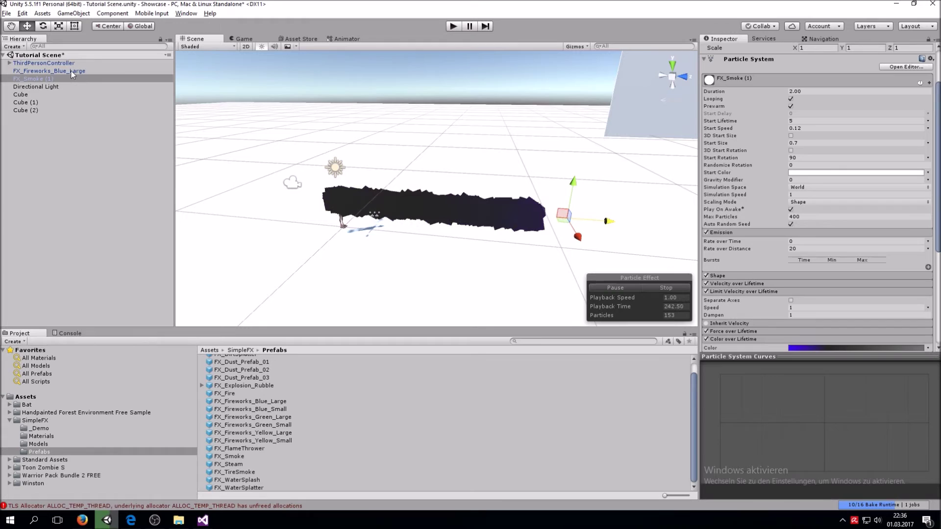
key(Up)
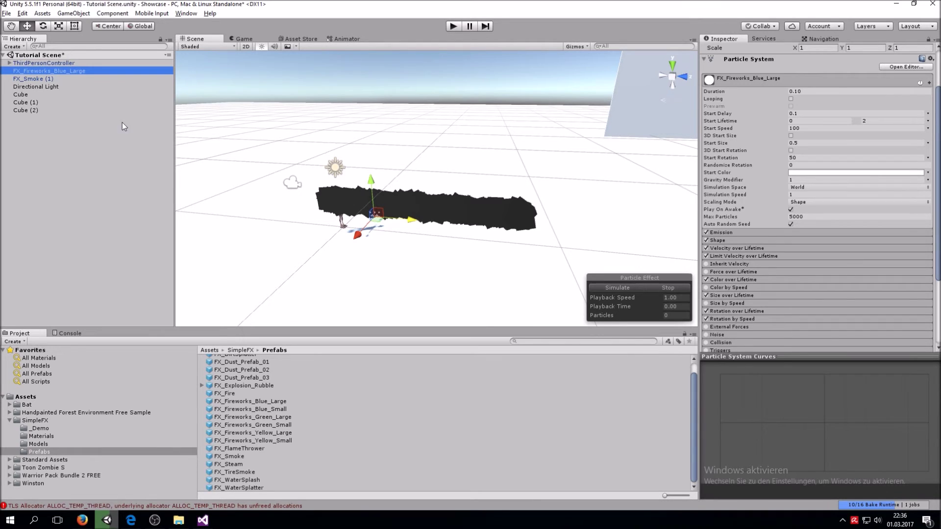
ctrl+click(31, 80)
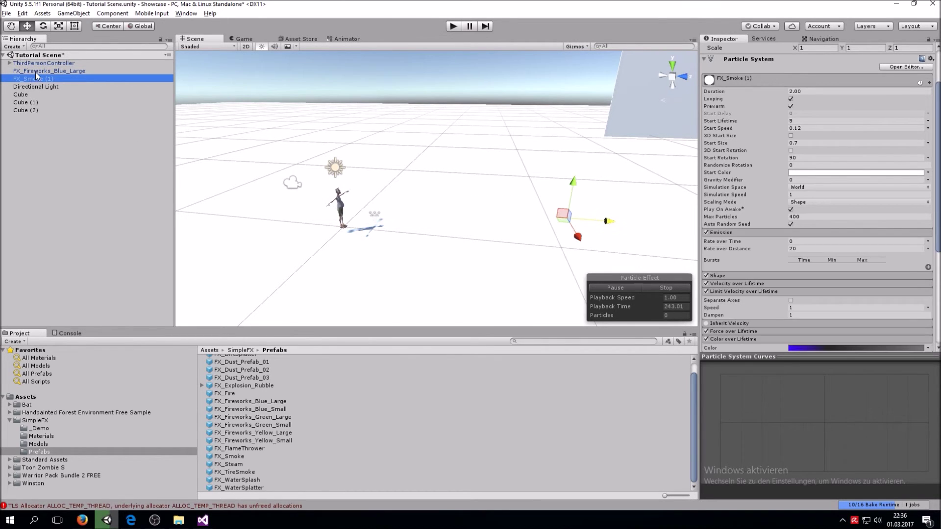
drag(47, 66, 41, 64)
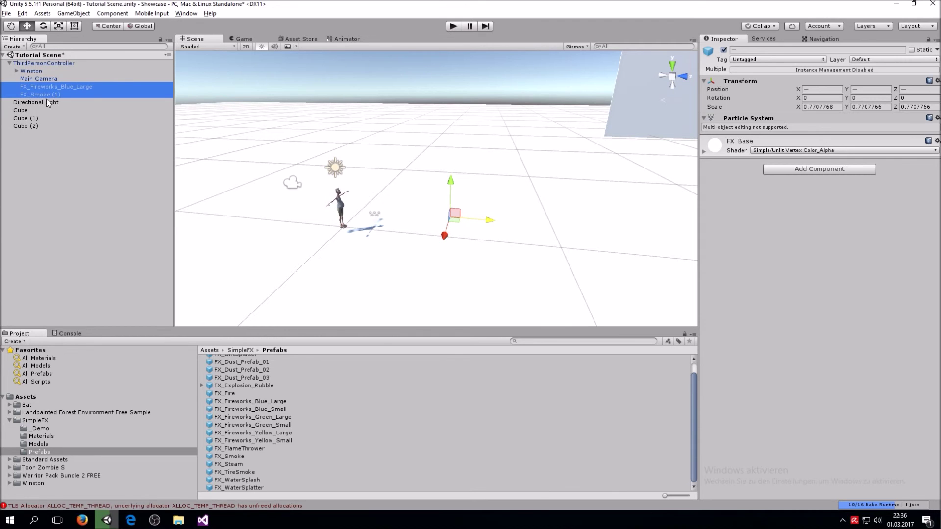
alt+drag(437, 214, 422, 195)
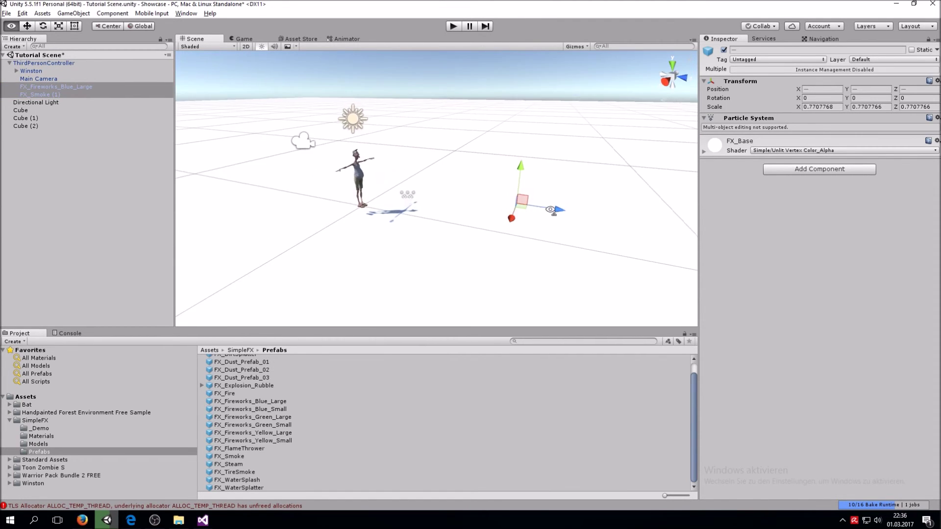